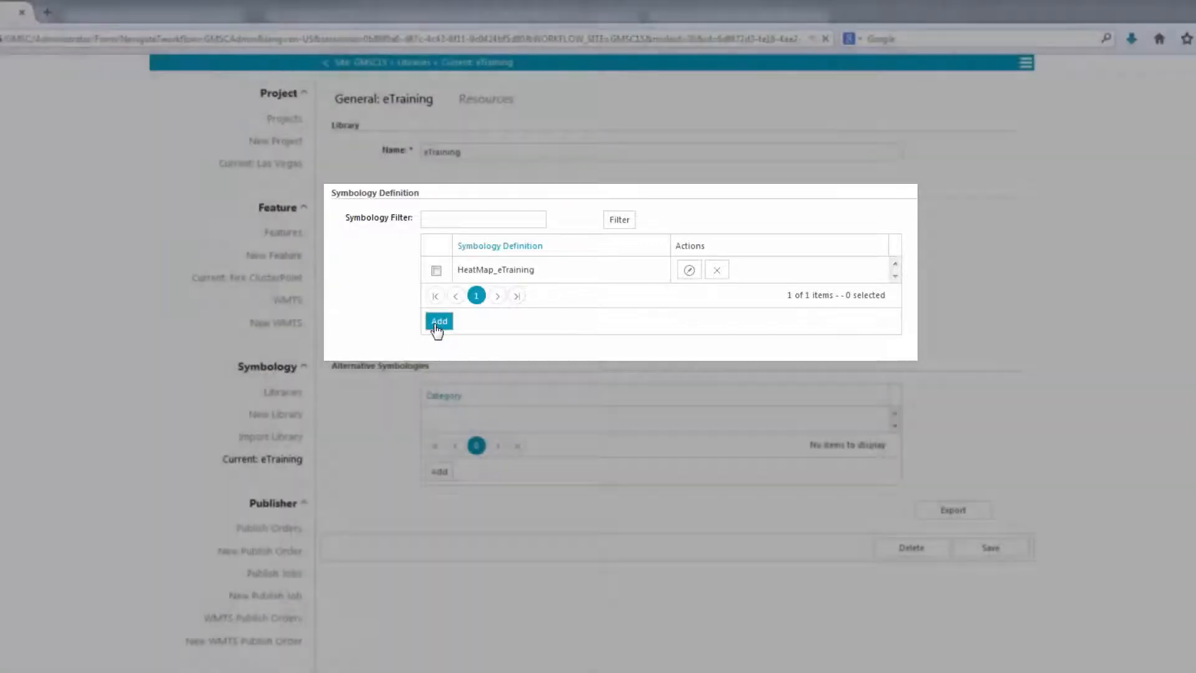
Create a symbology definition from the editor in the eTraining library, named ClusterPoint_eTraining with type ClusterPoint, and load its editor
left_click(438, 322)
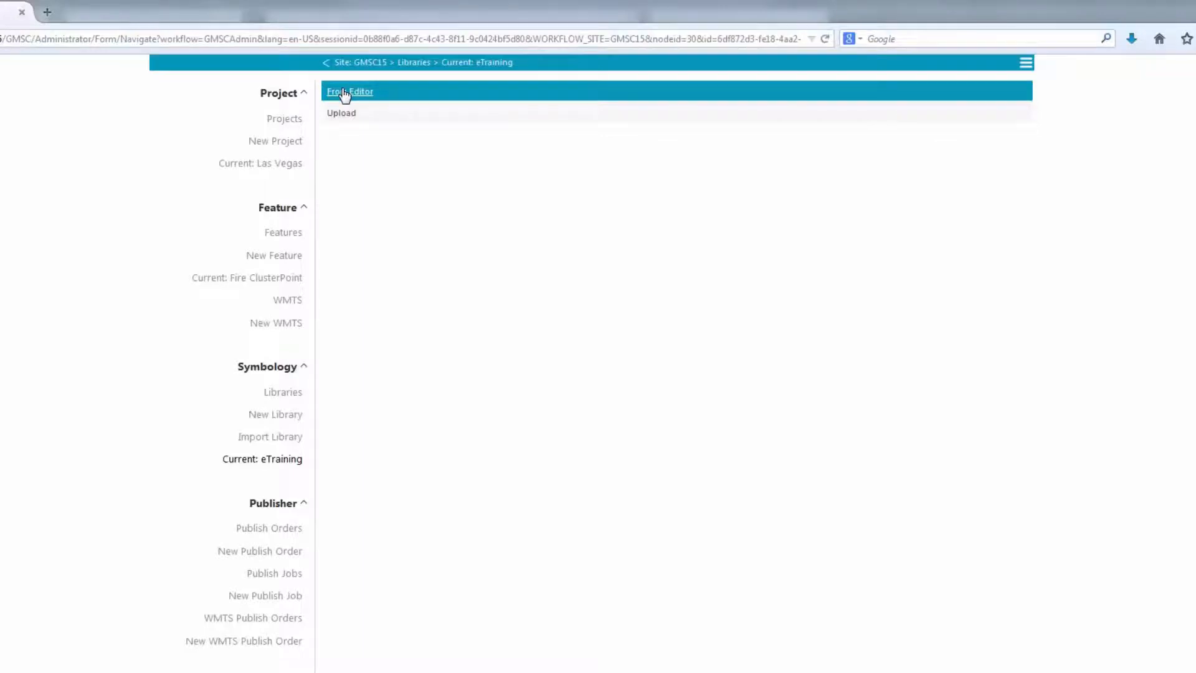
left_click(345, 93)
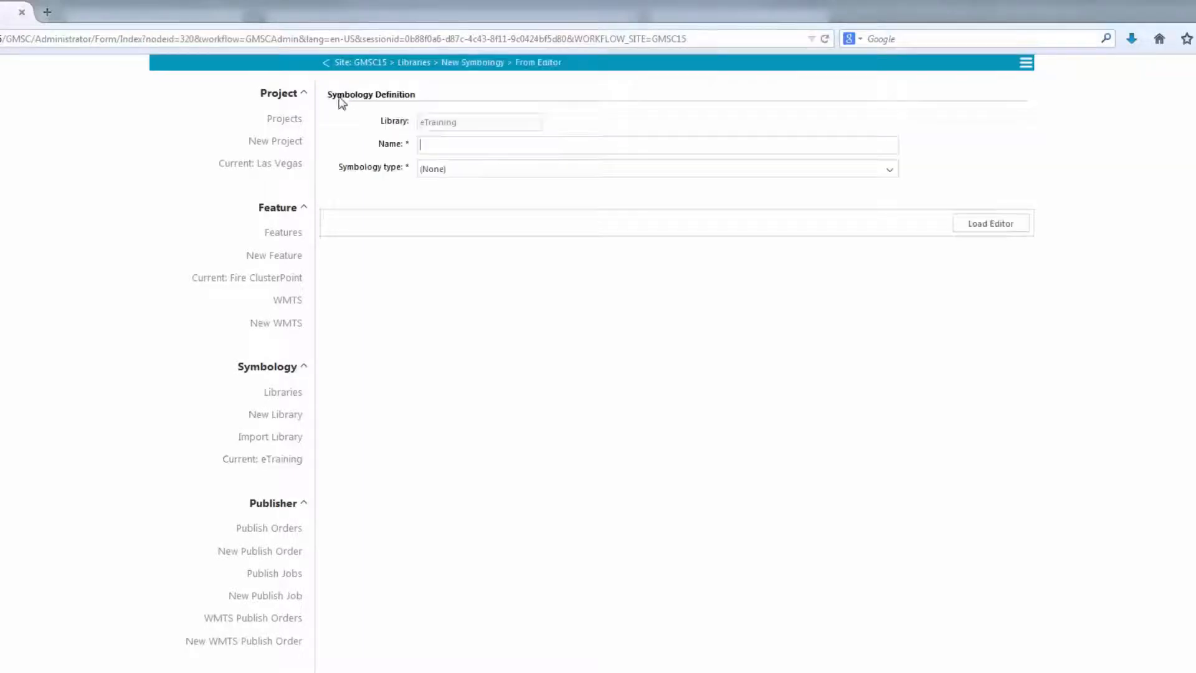
type("ClusterPoint_eTraining")
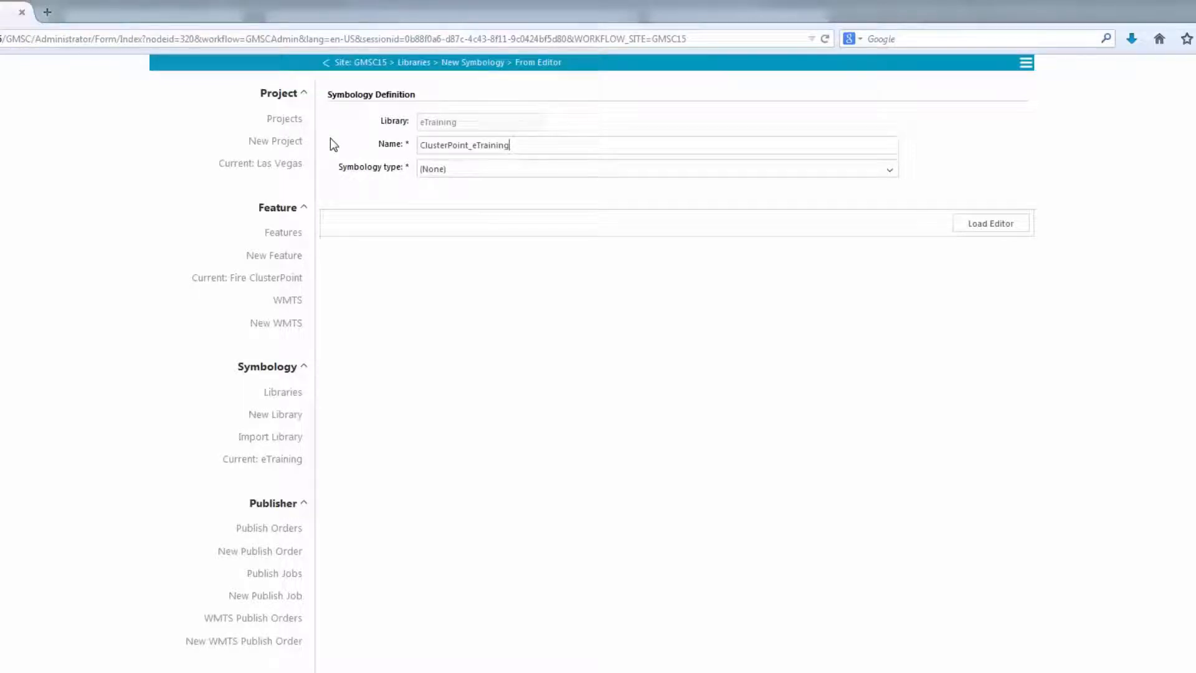
left_click(449, 173)
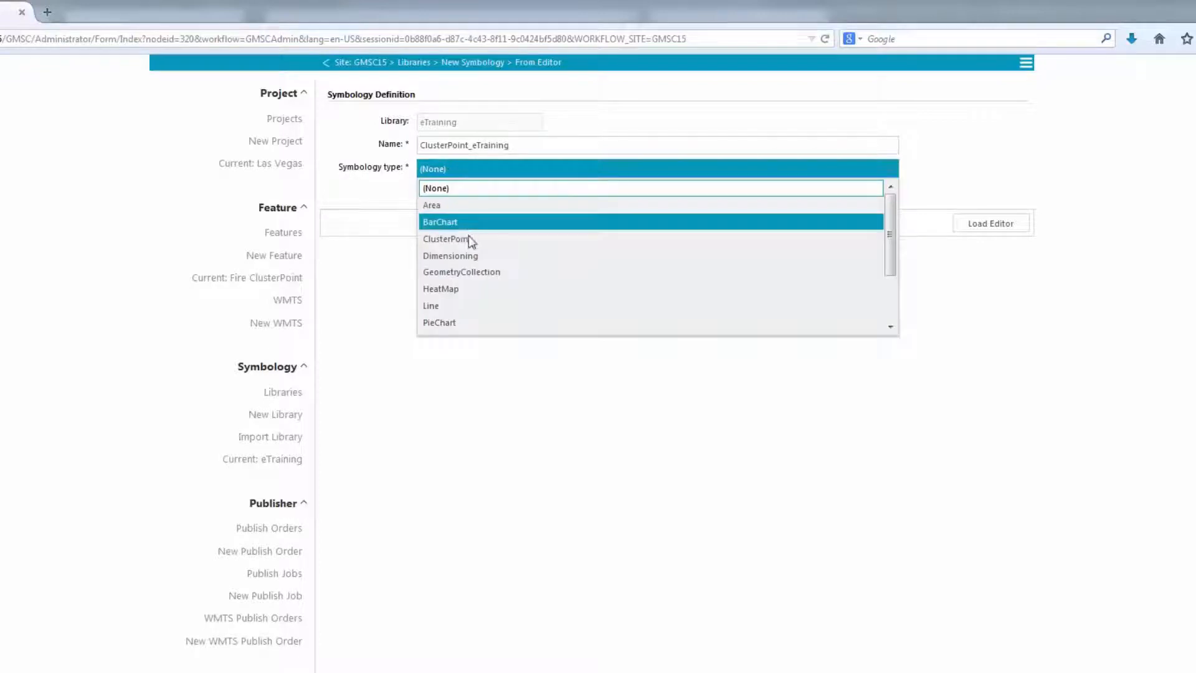
left_click(469, 239)
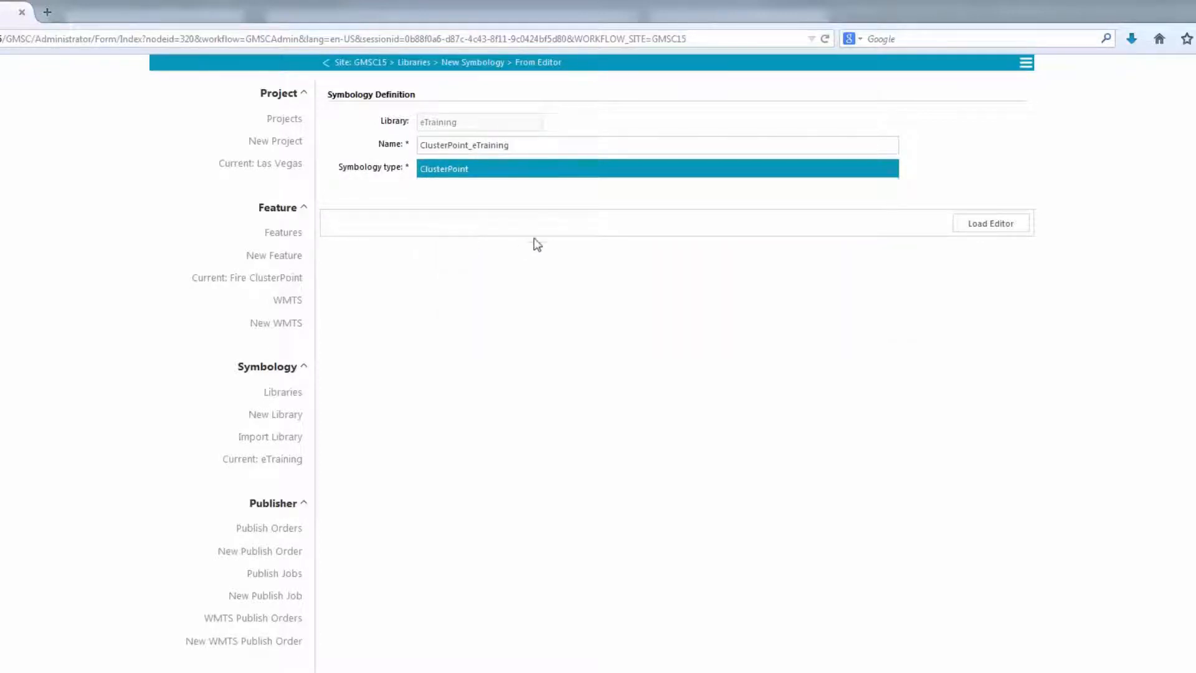
left_click(971, 231)
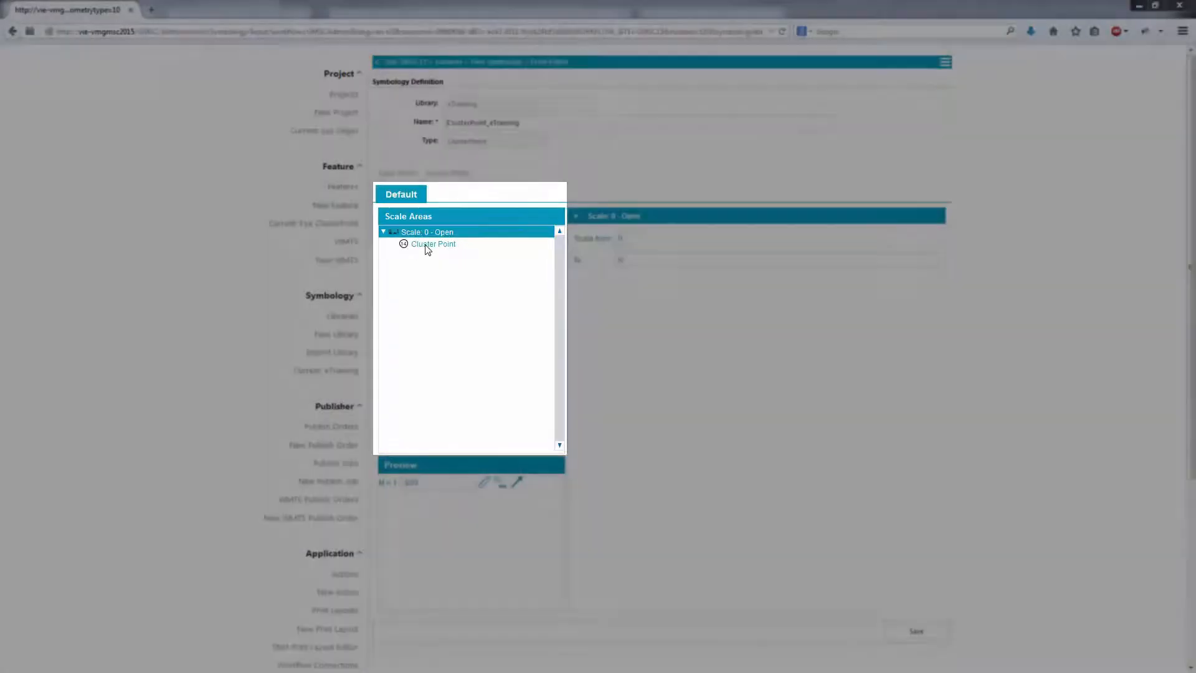
Add a Point type to the Cluster Point symbology and set its graphic size to 26
left_click(427, 246)
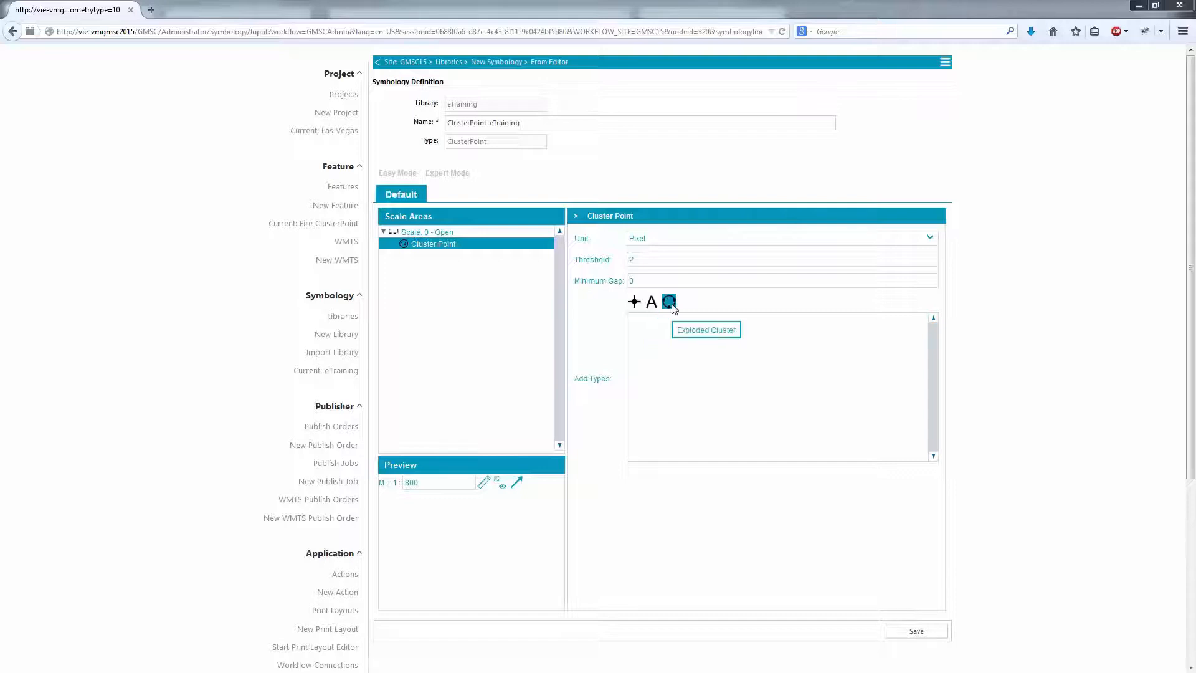
left_click(633, 302)
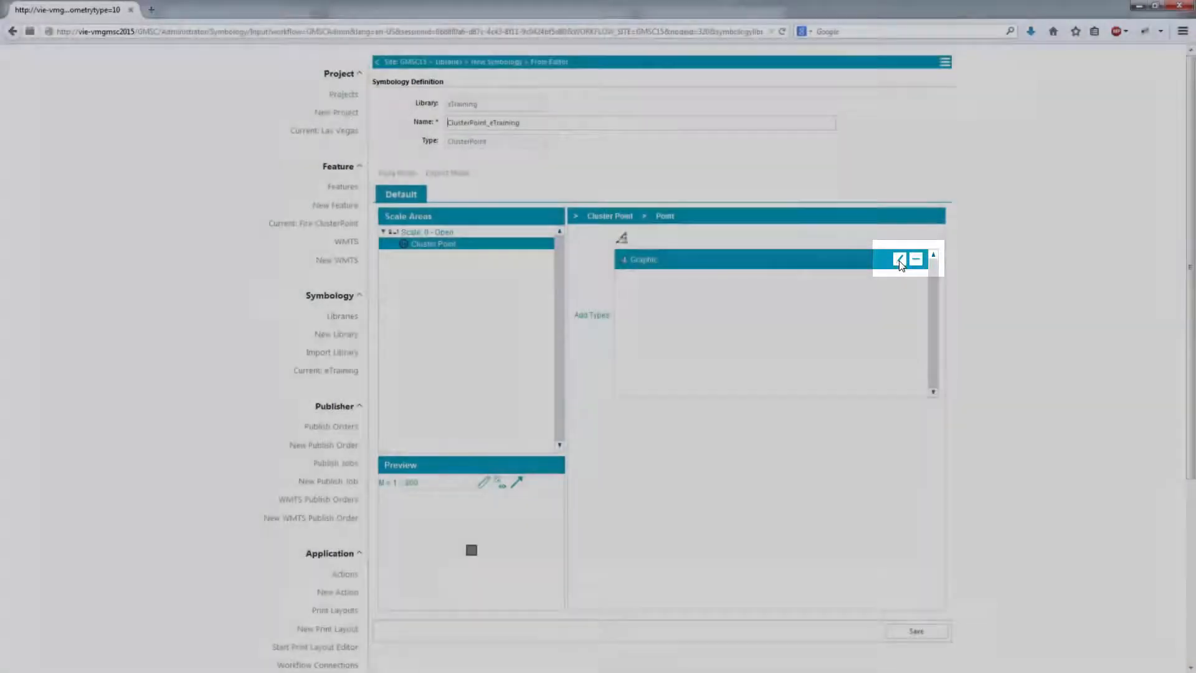
left_click(899, 261)
double_click(656, 241)
type("26")
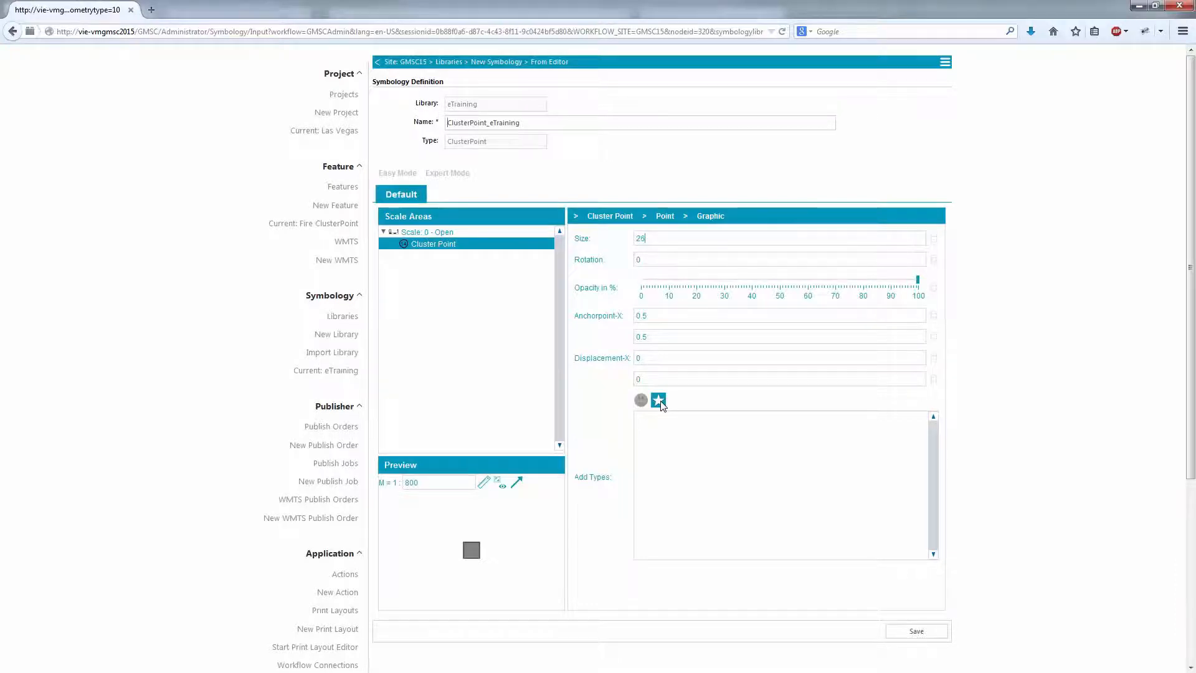
Add a mark to the point graphic and set its point type to circle
left_click(658, 402)
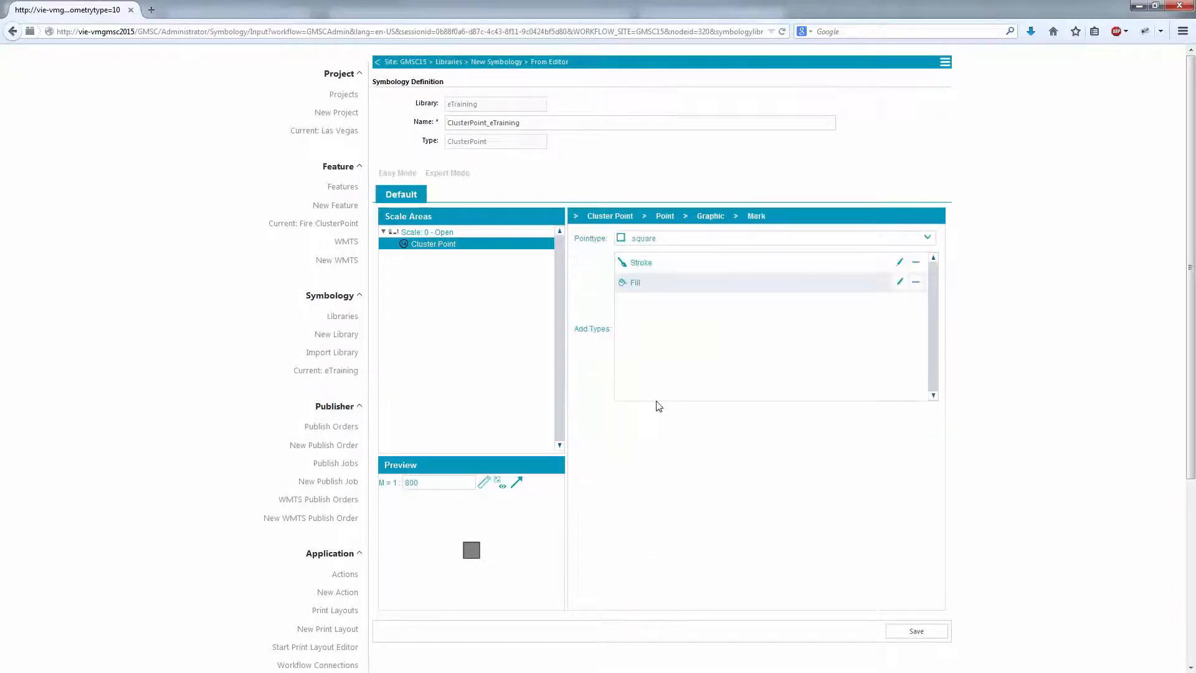
left_click(928, 238)
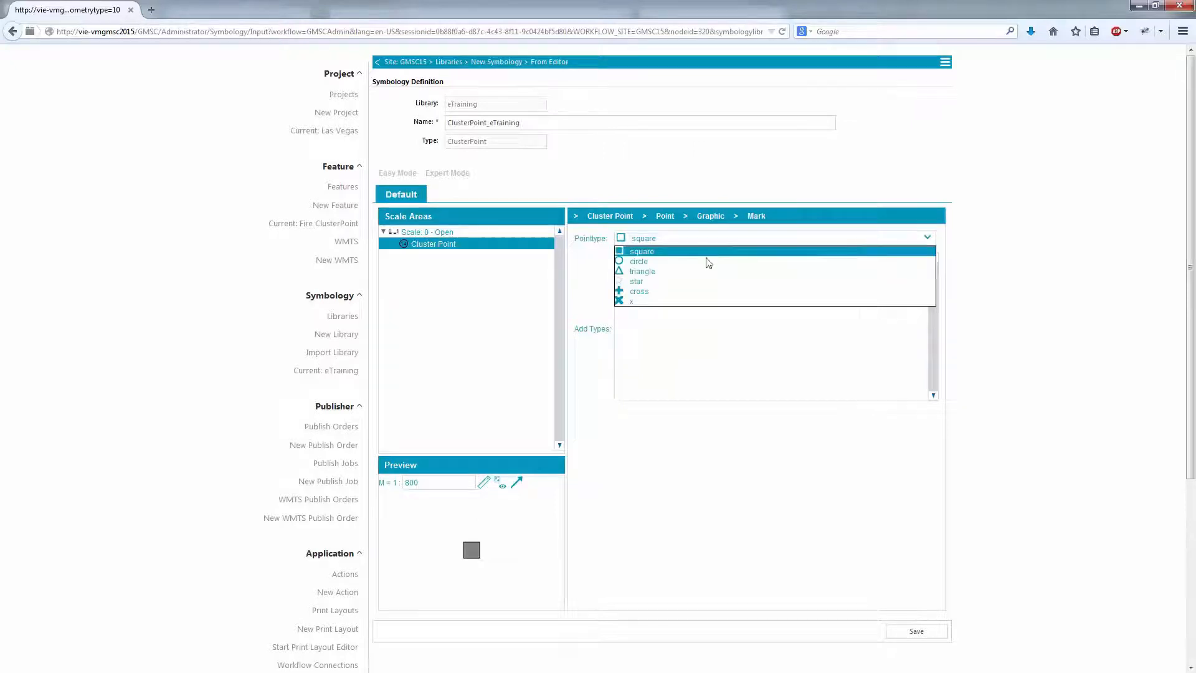
left_click(648, 262)
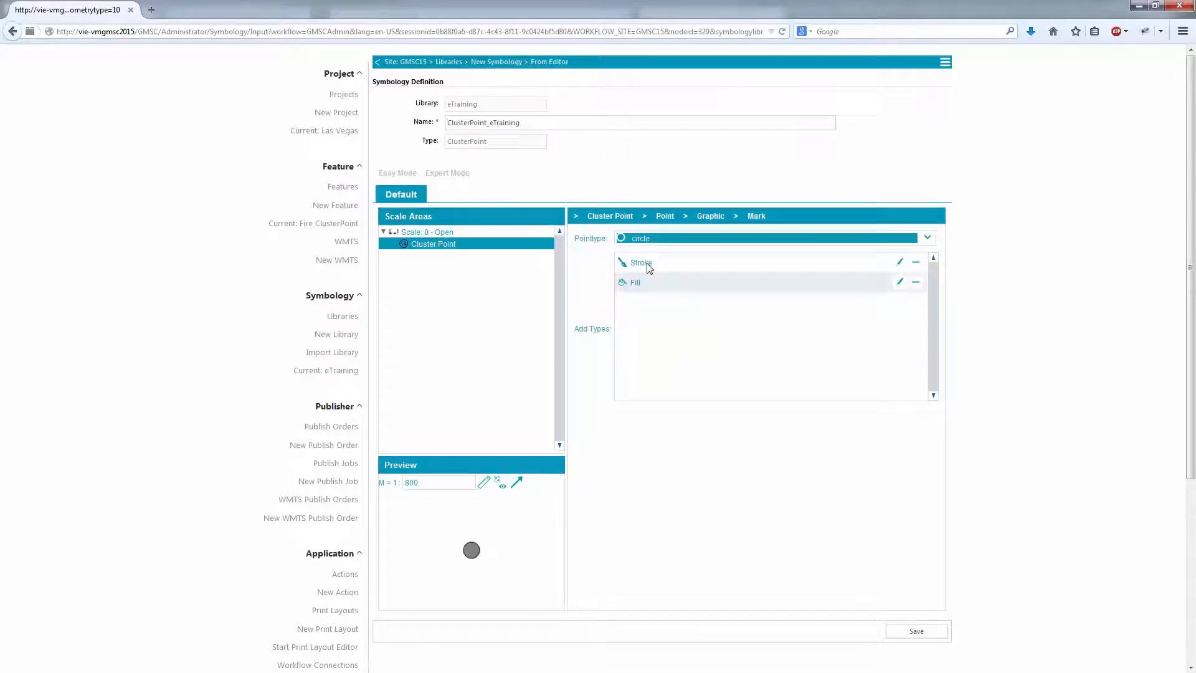
Set the circle mark's fill color to hex code 0097BA
left_click(901, 284)
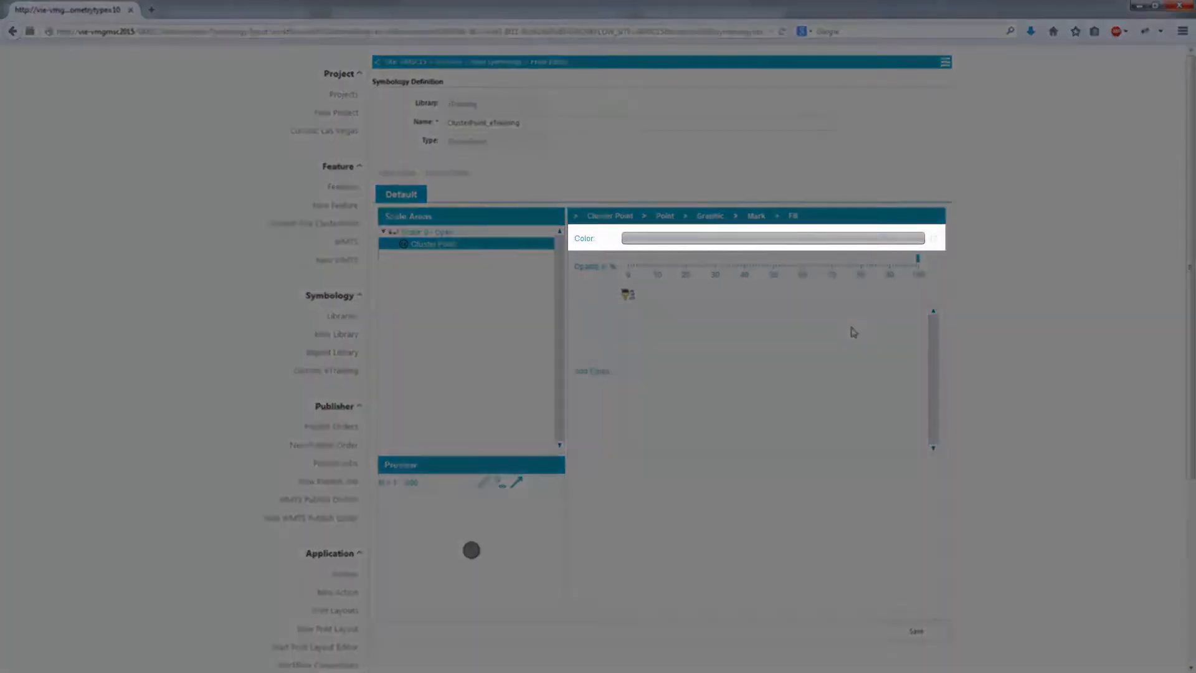
left_click(855, 238)
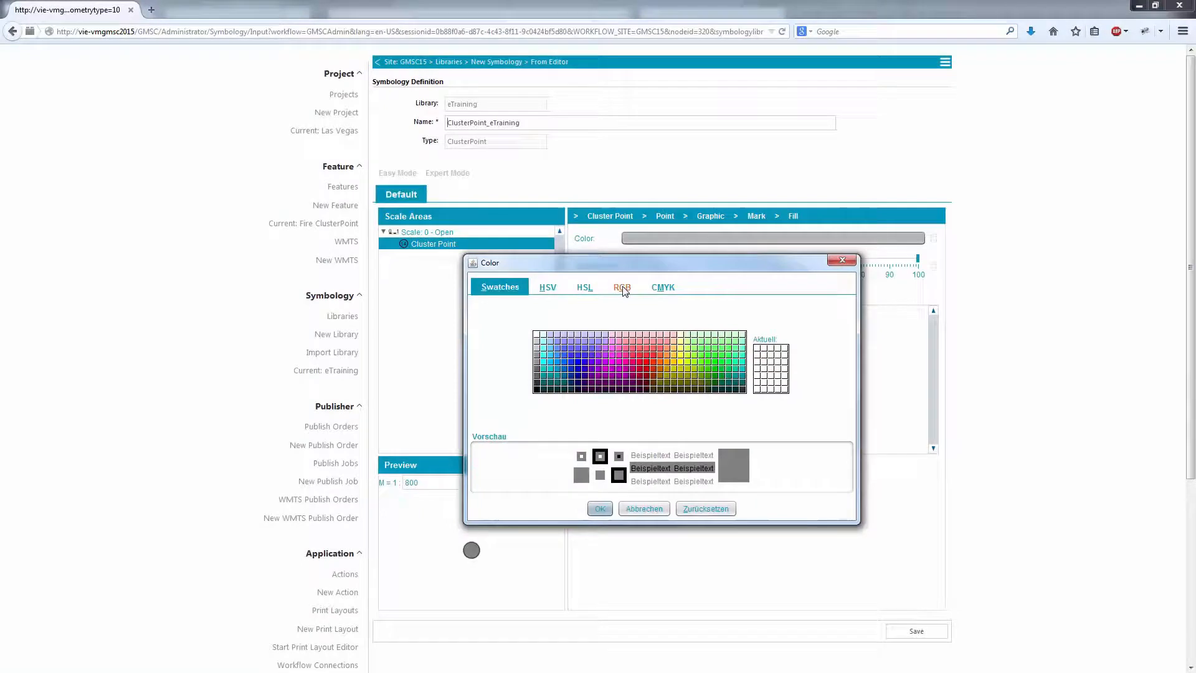
left_click(623, 287)
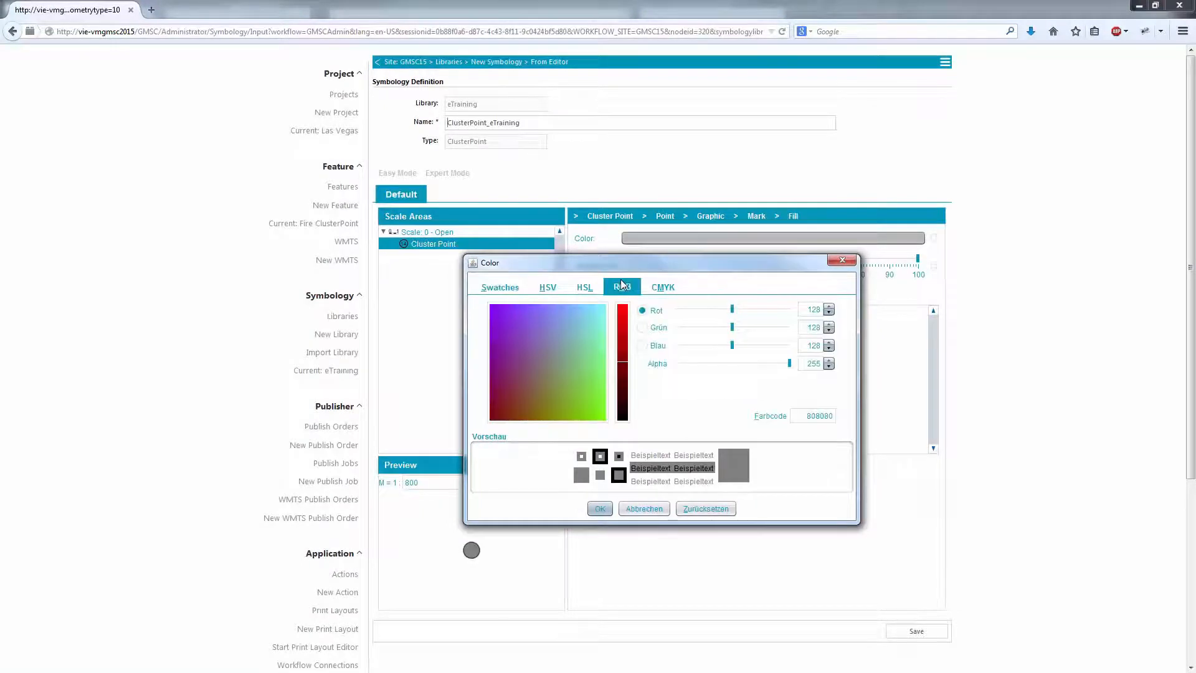
left_click_drag(809, 416, 846, 417)
type("0097BA")
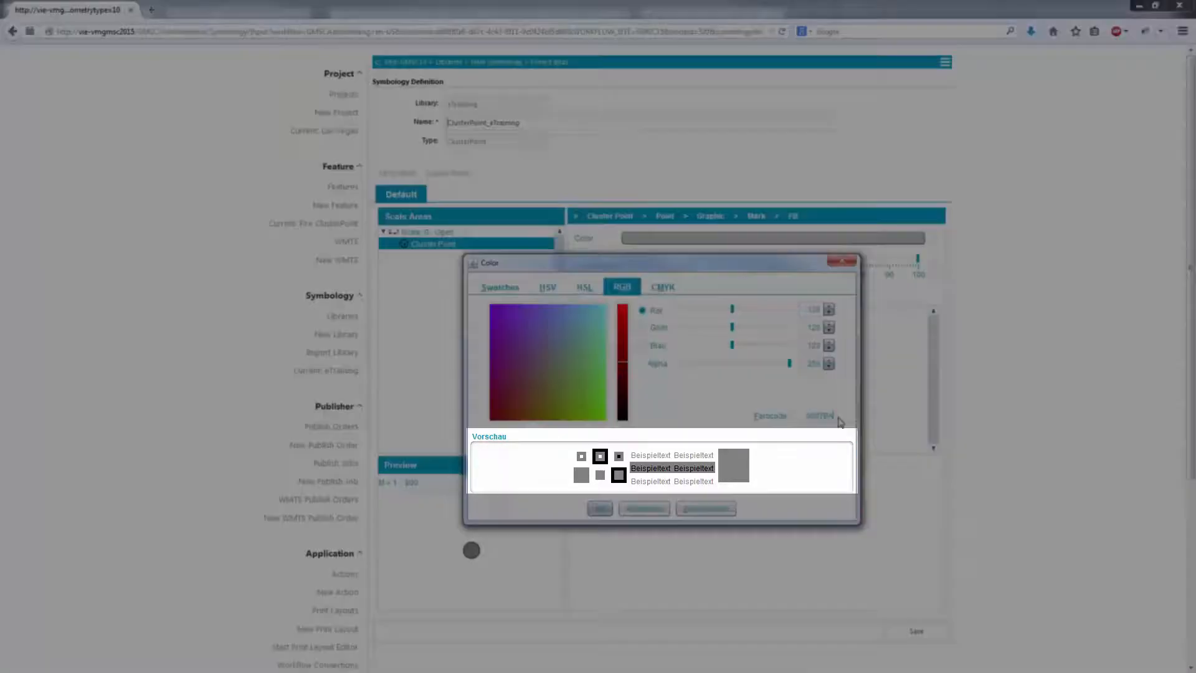
key("Tab")
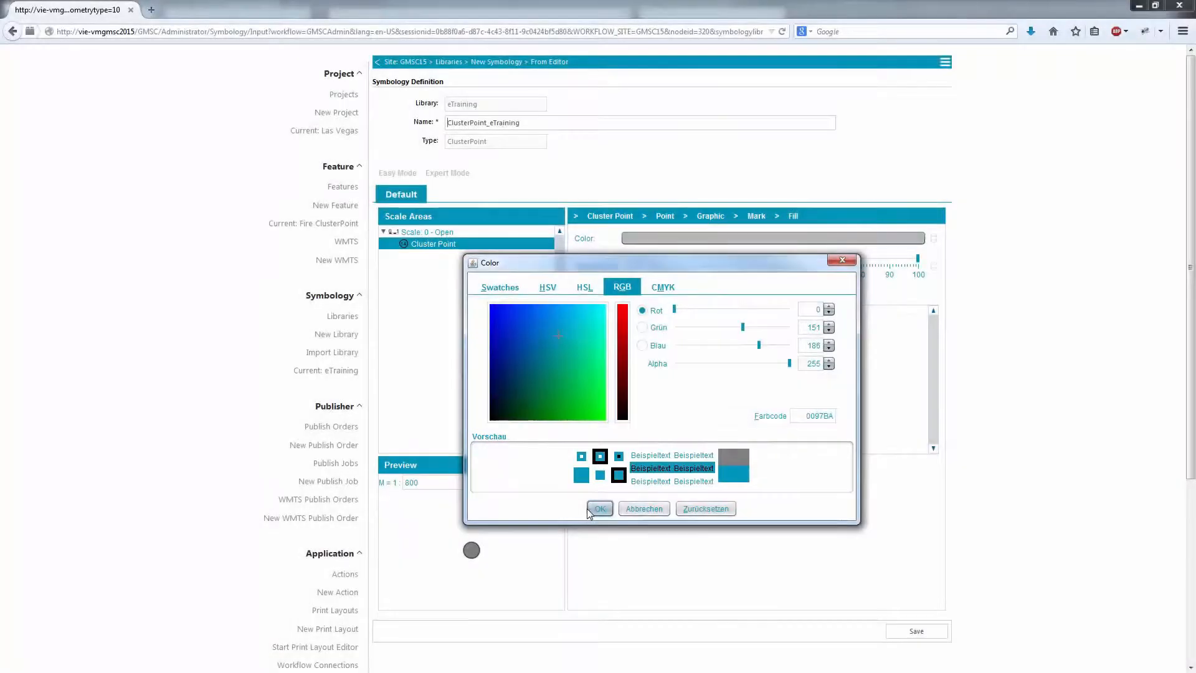
left_click(590, 510)
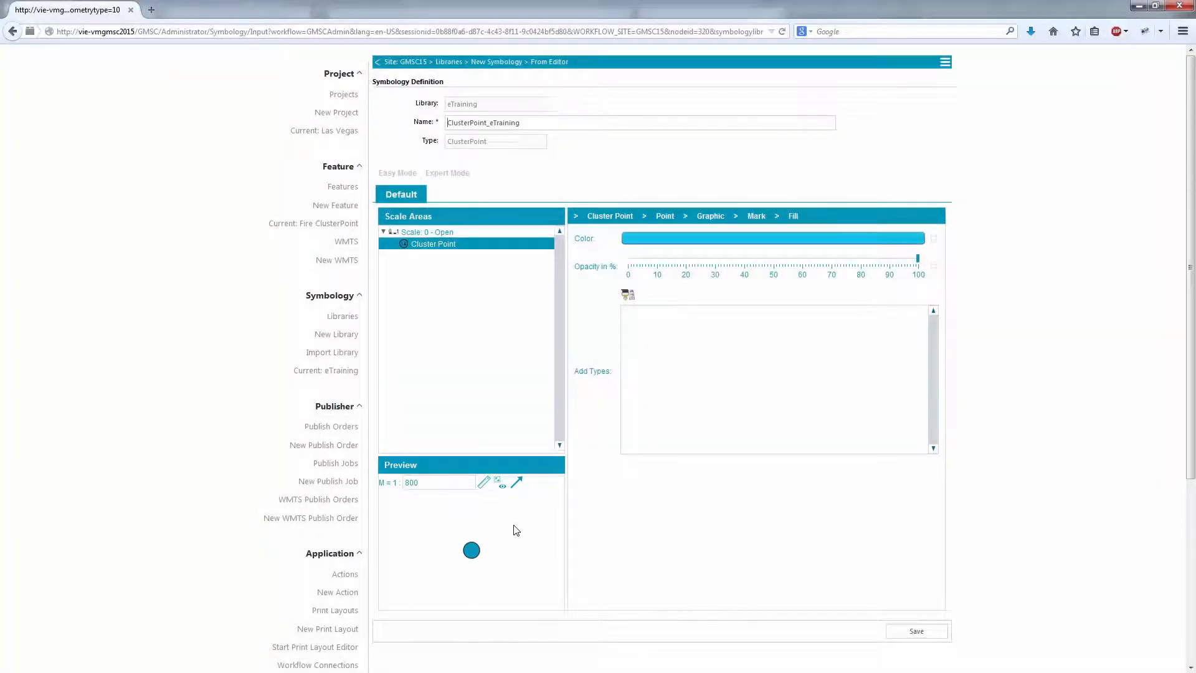
Add a Text type to the Cluster Point with font size 16, and return to the Cluster Point level
left_click(608, 216)
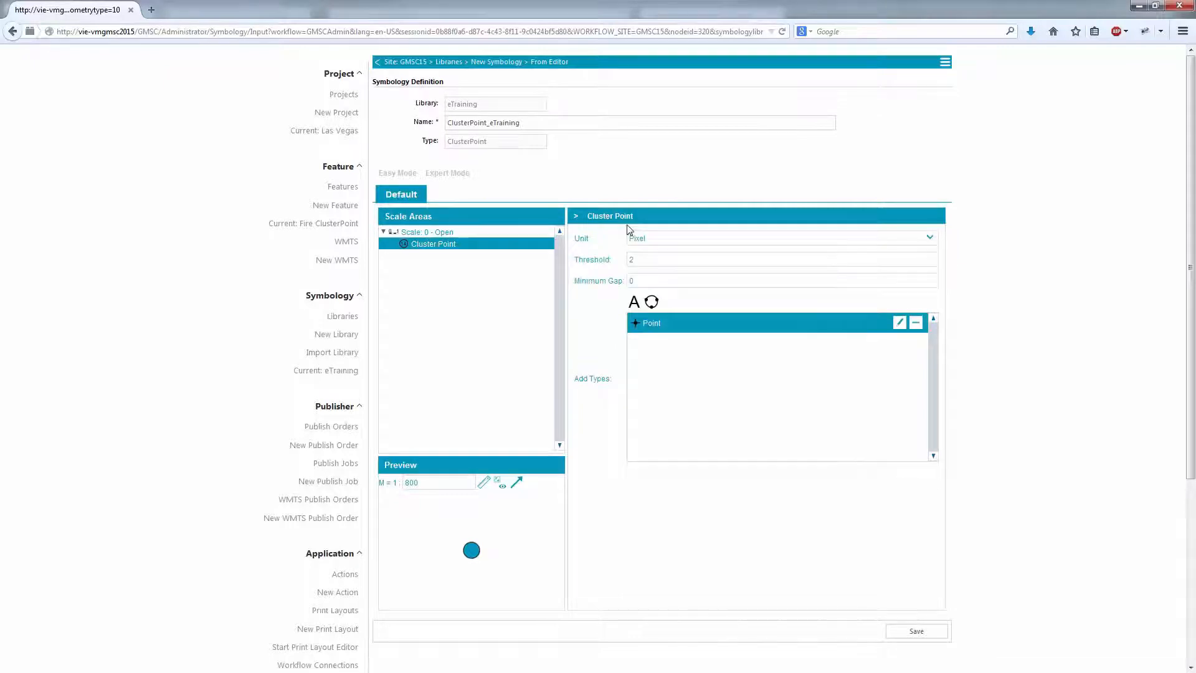
left_click(636, 303)
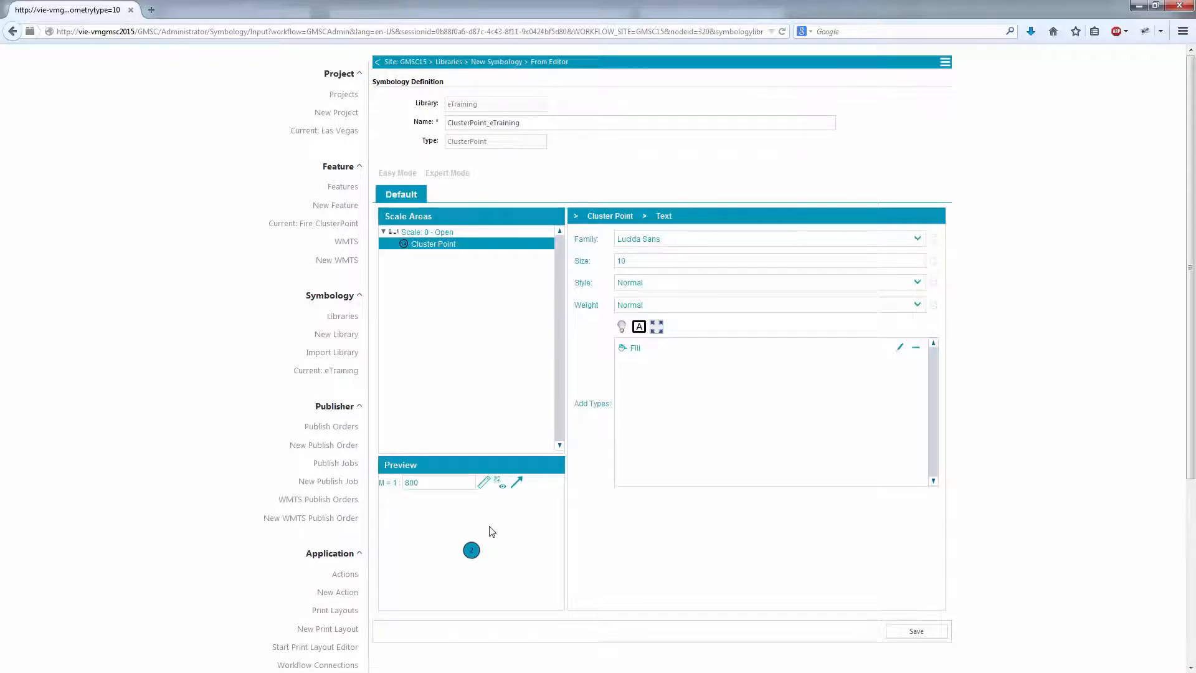
double_click(623, 261)
type("16")
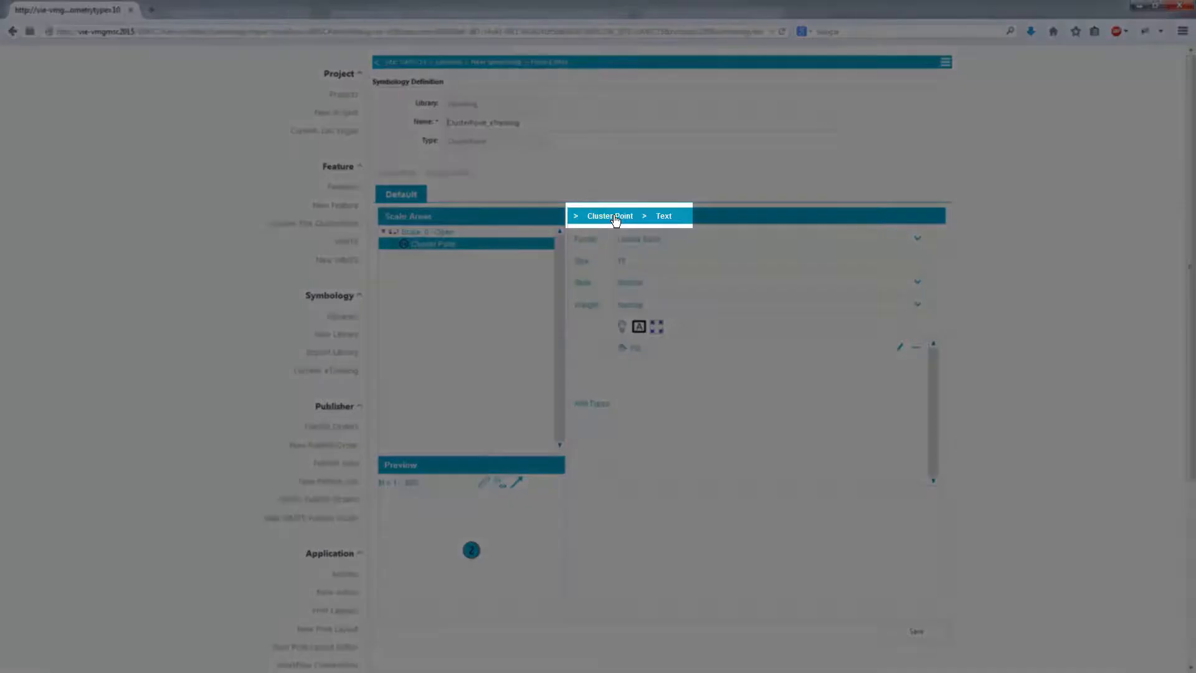
left_click(614, 217)
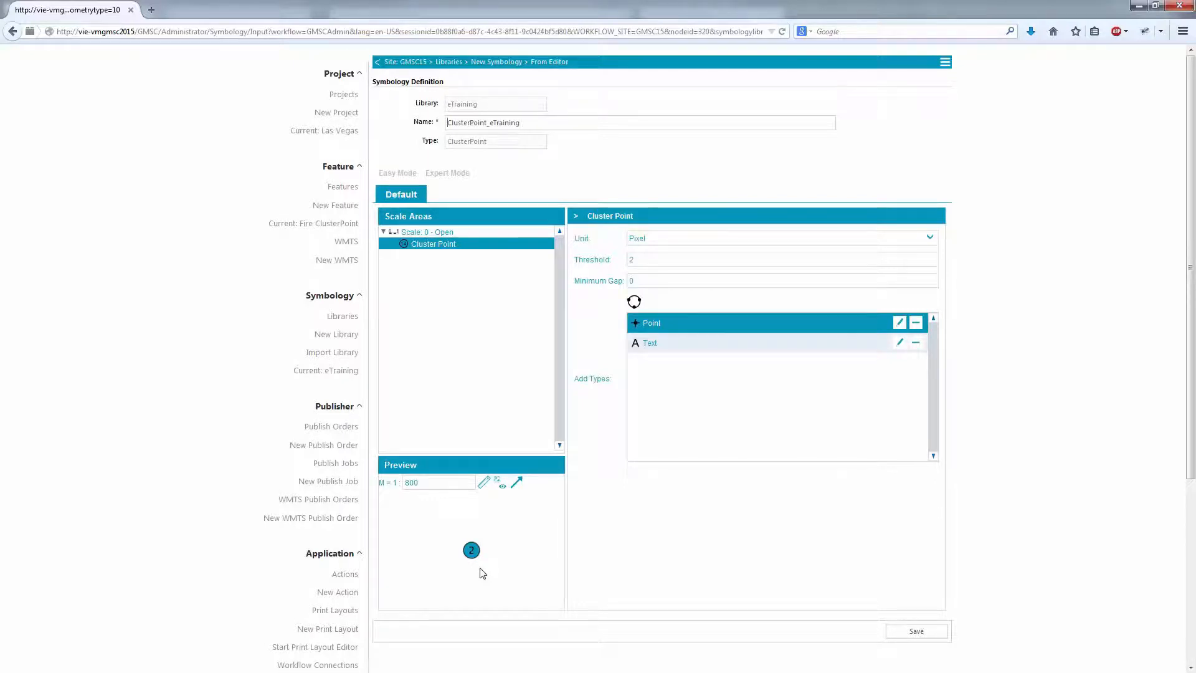
Explode the cluster in the preview and add an Exploded Cluster type with an outline
left_click(472, 556)
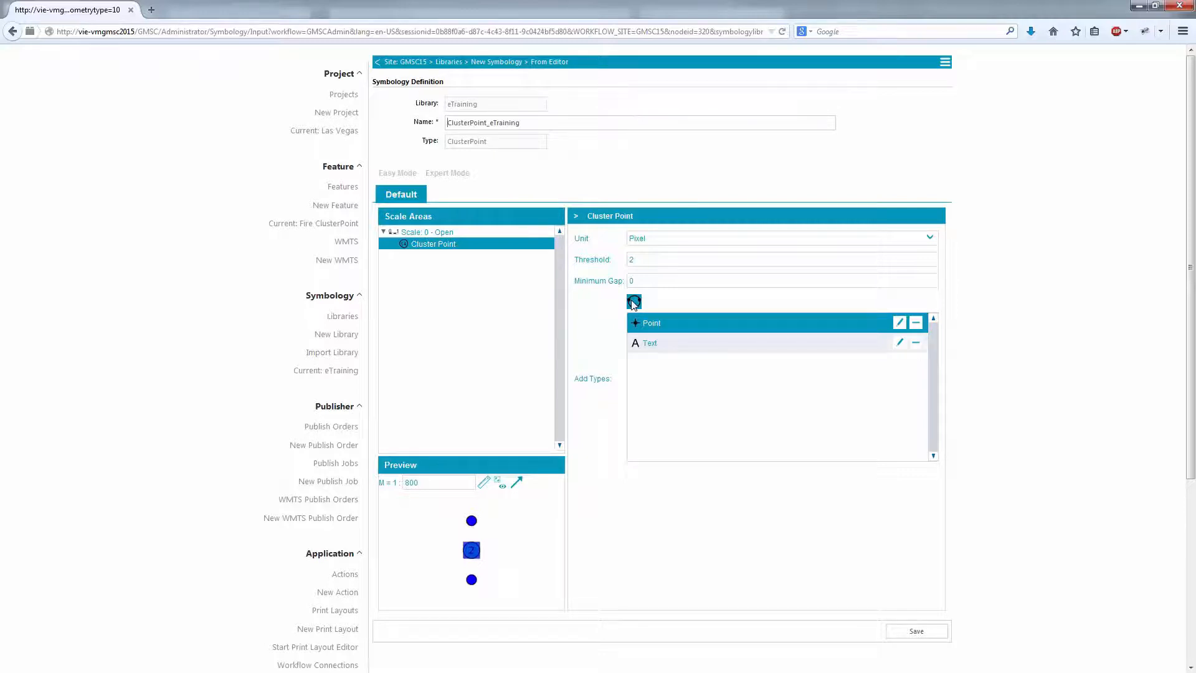
left_click(634, 303)
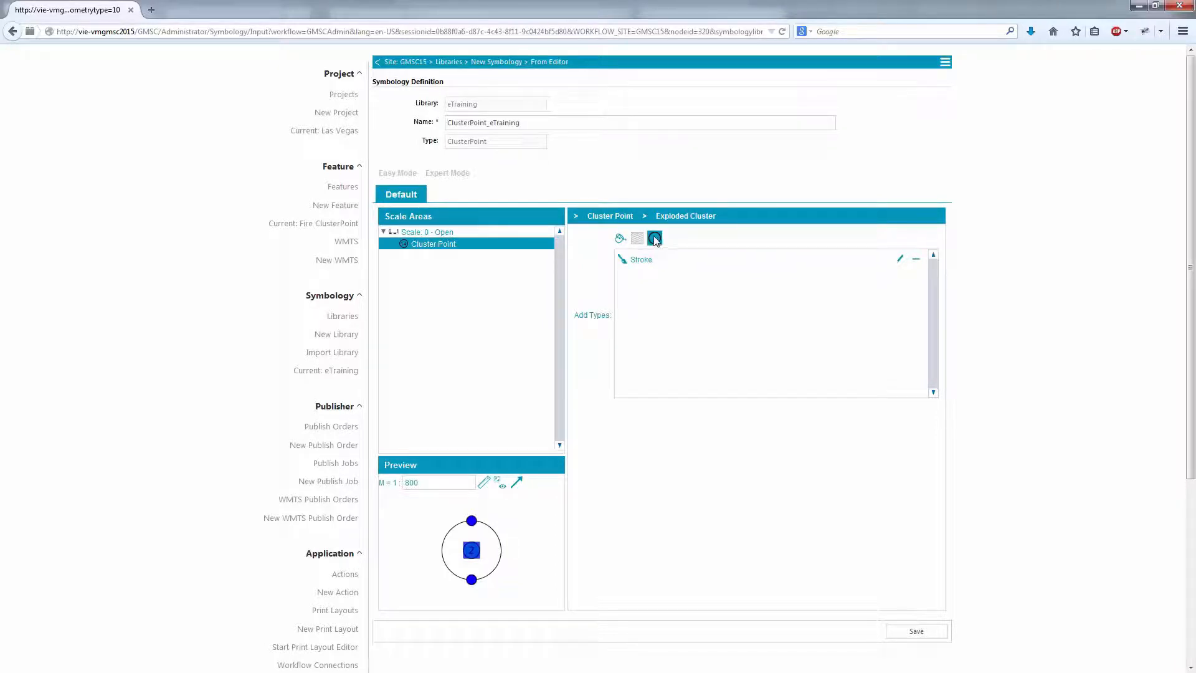
left_click(655, 240)
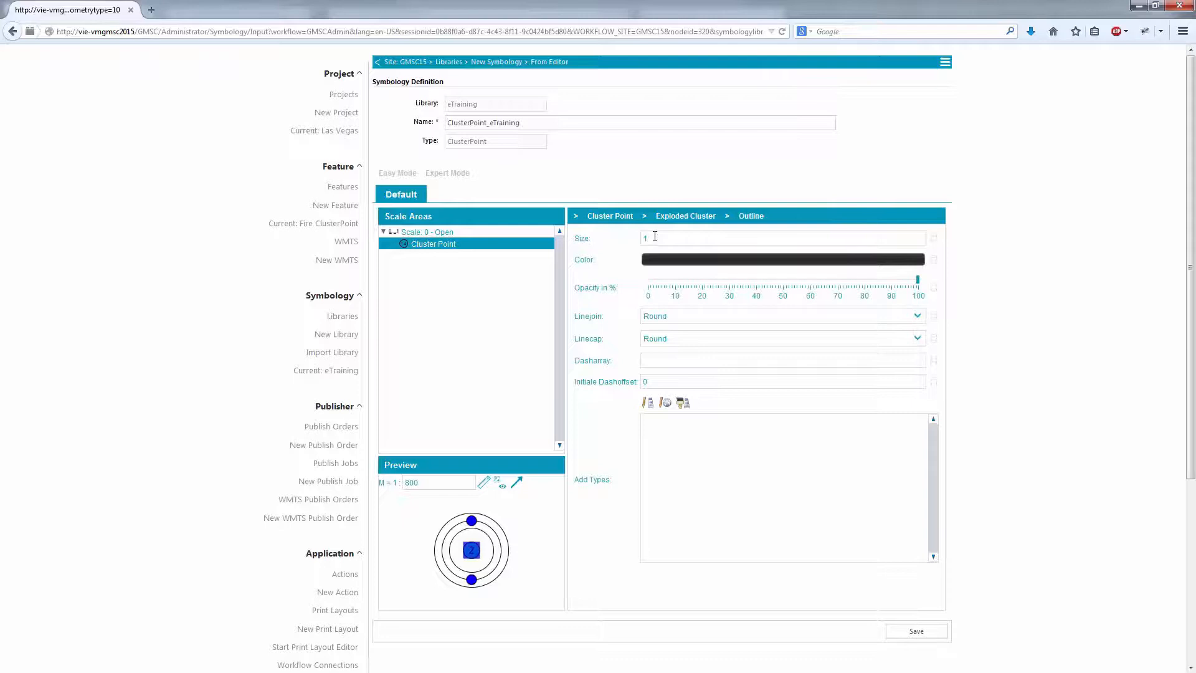
left_click(684, 218)
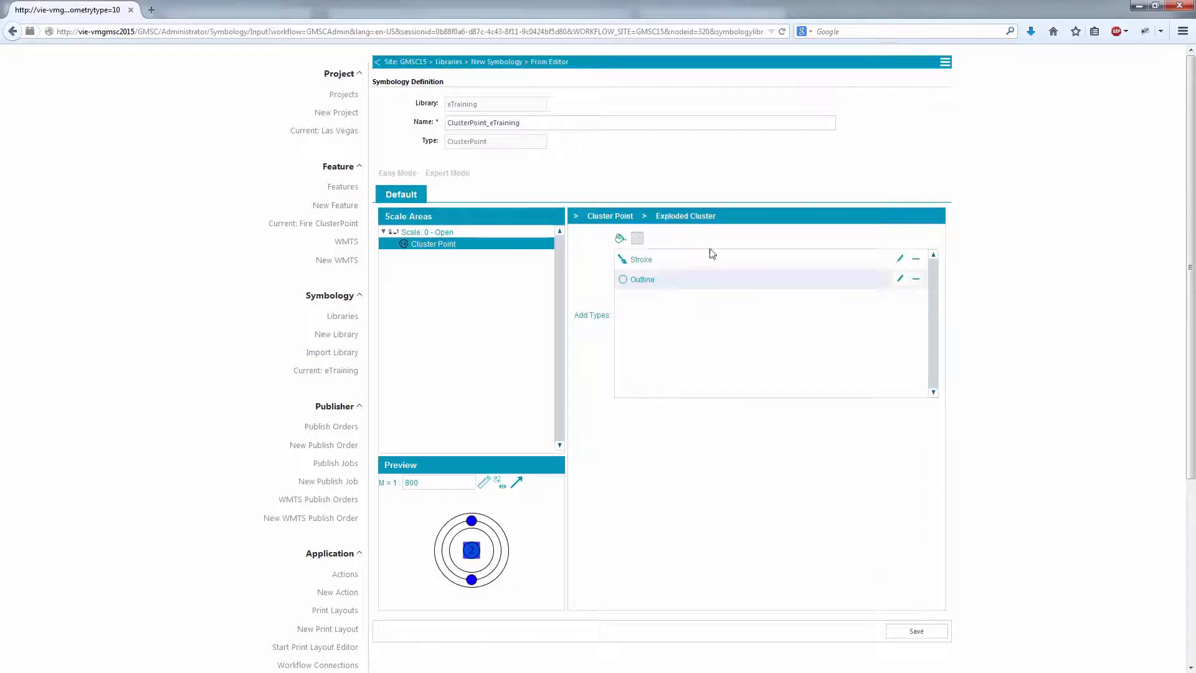
Replace the exploded cluster's stroke with a white fill and save the symbology definition
left_click(915, 260)
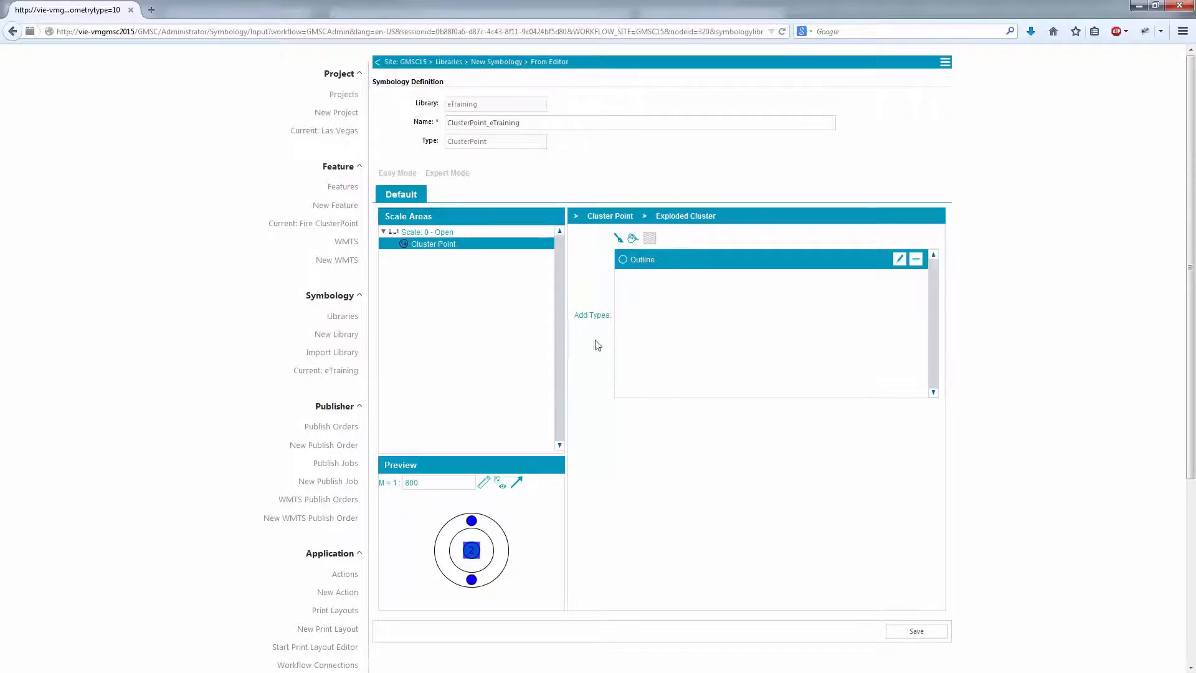
left_click(632, 239)
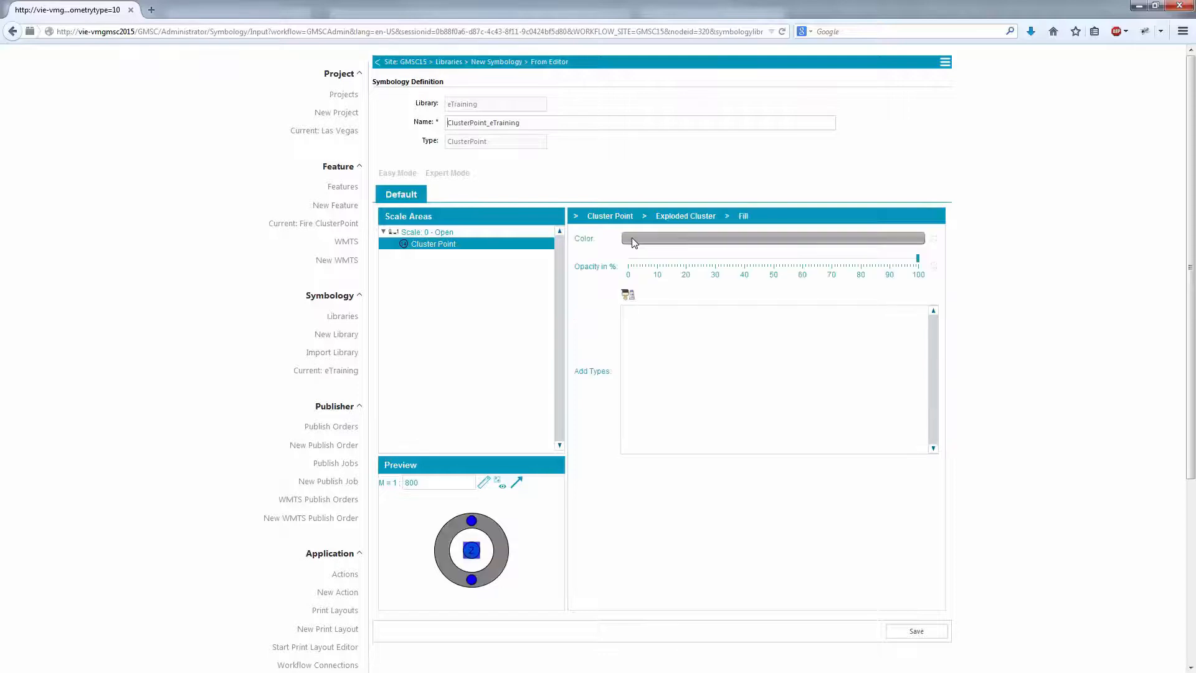
left_click(672, 239)
left_click(501, 287)
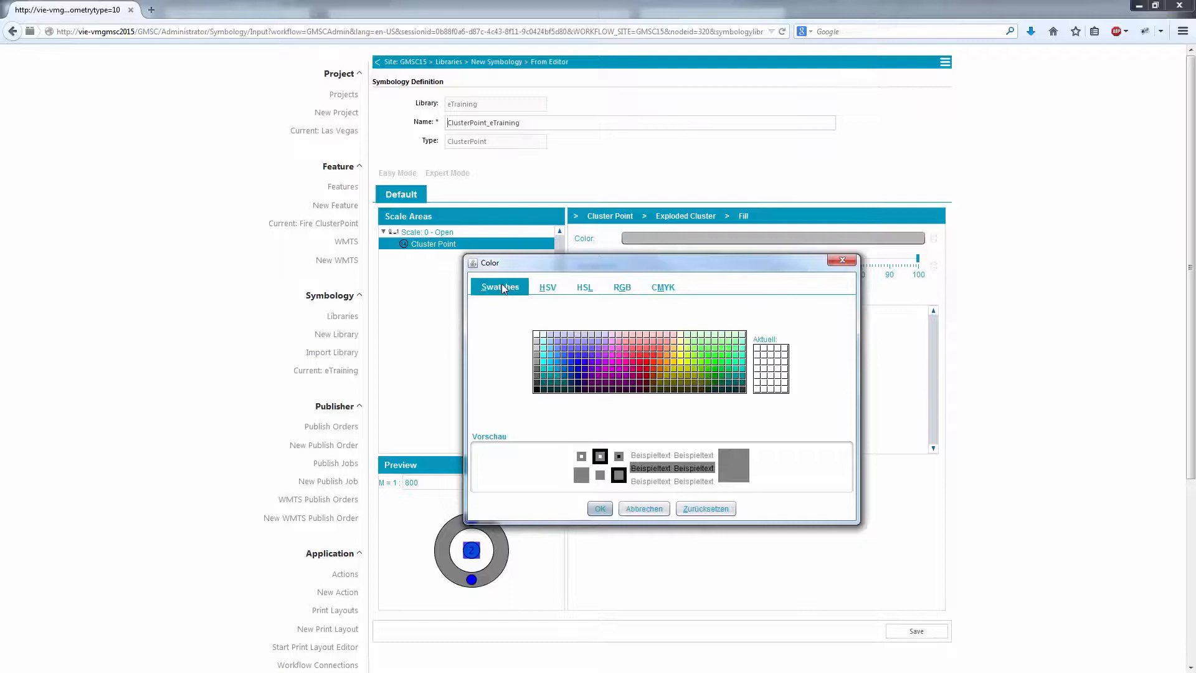
left_click(538, 339)
left_click(601, 508)
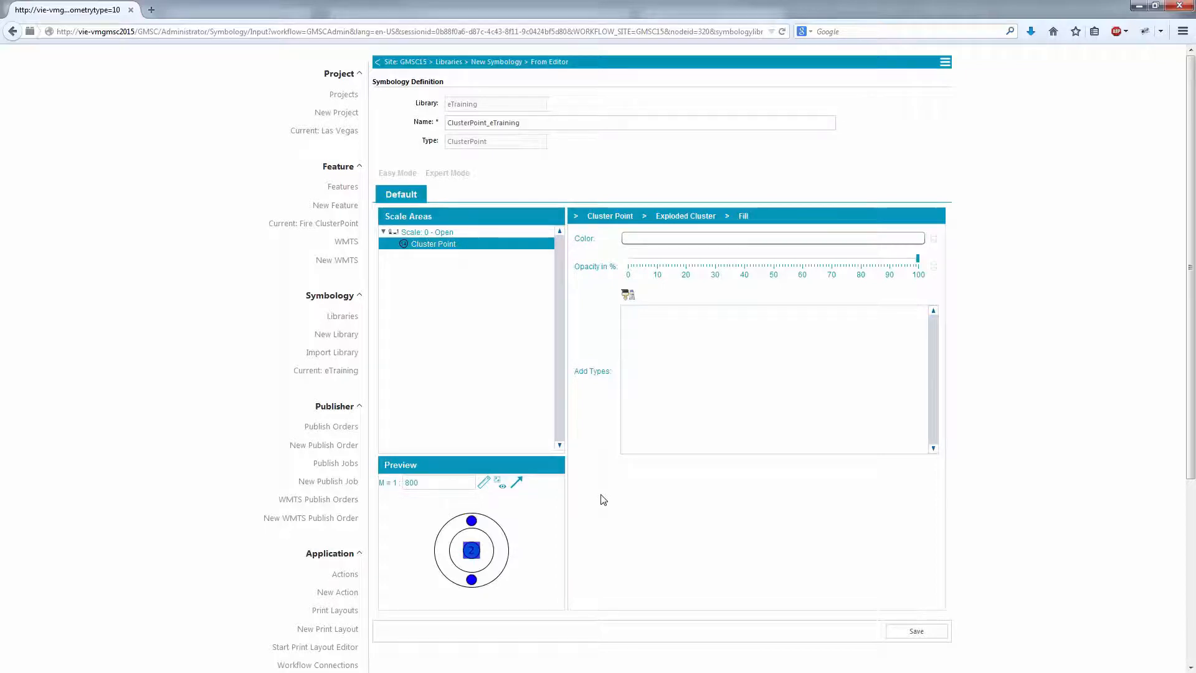
left_click(920, 633)
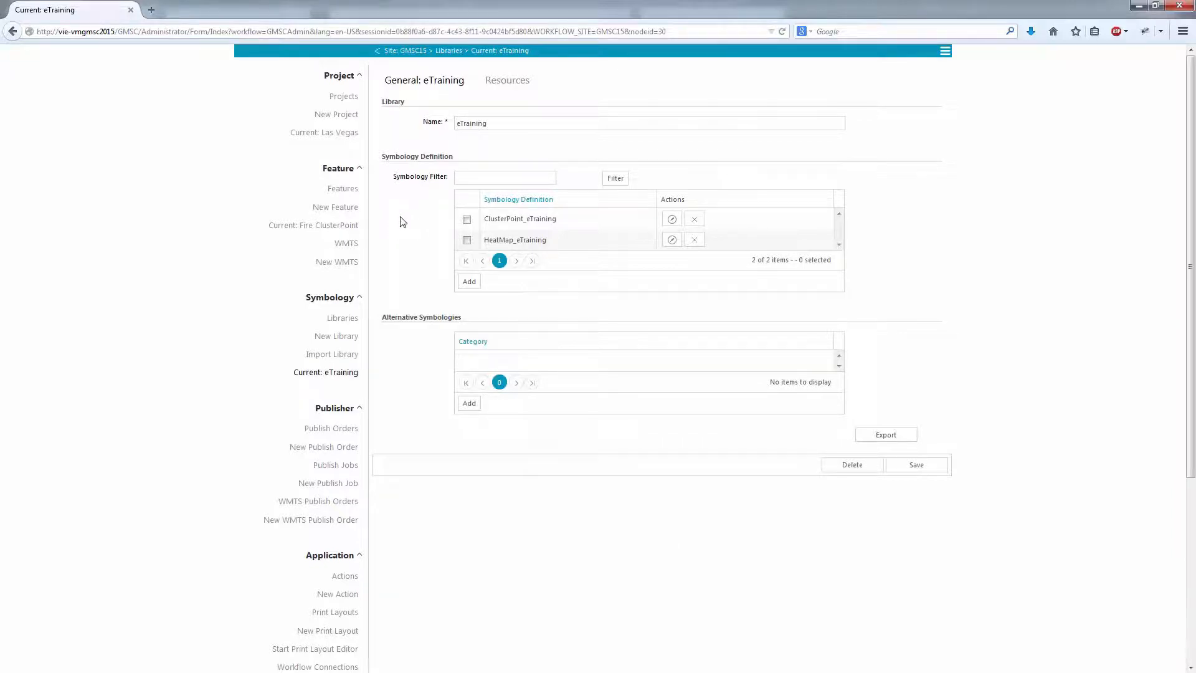
Open the Fire ClusterPoint feature and examine the available choices for its Interpretation setting
left_click(352, 193)
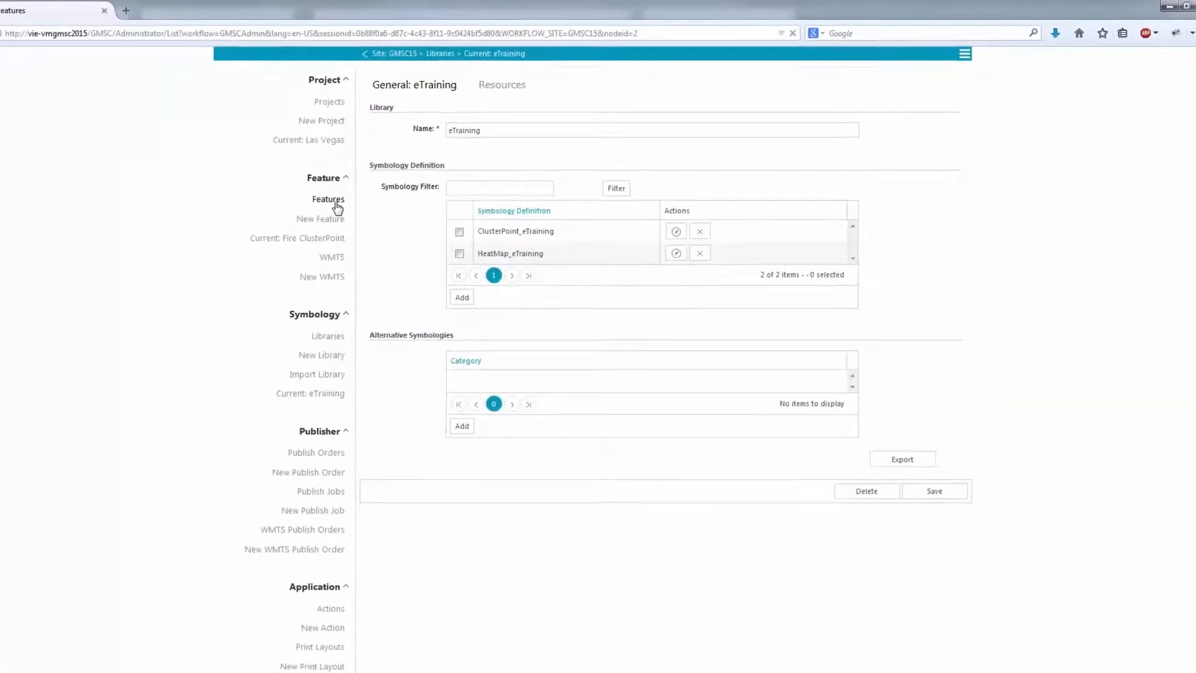
left_click(337, 203)
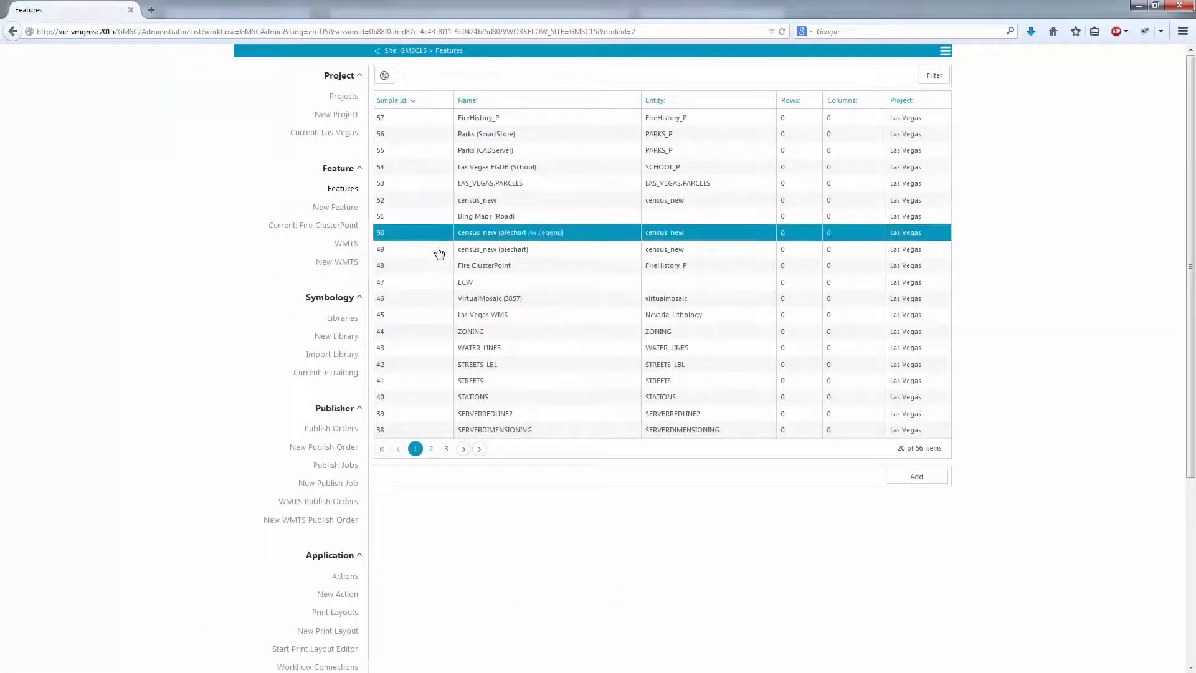
left_click(487, 272)
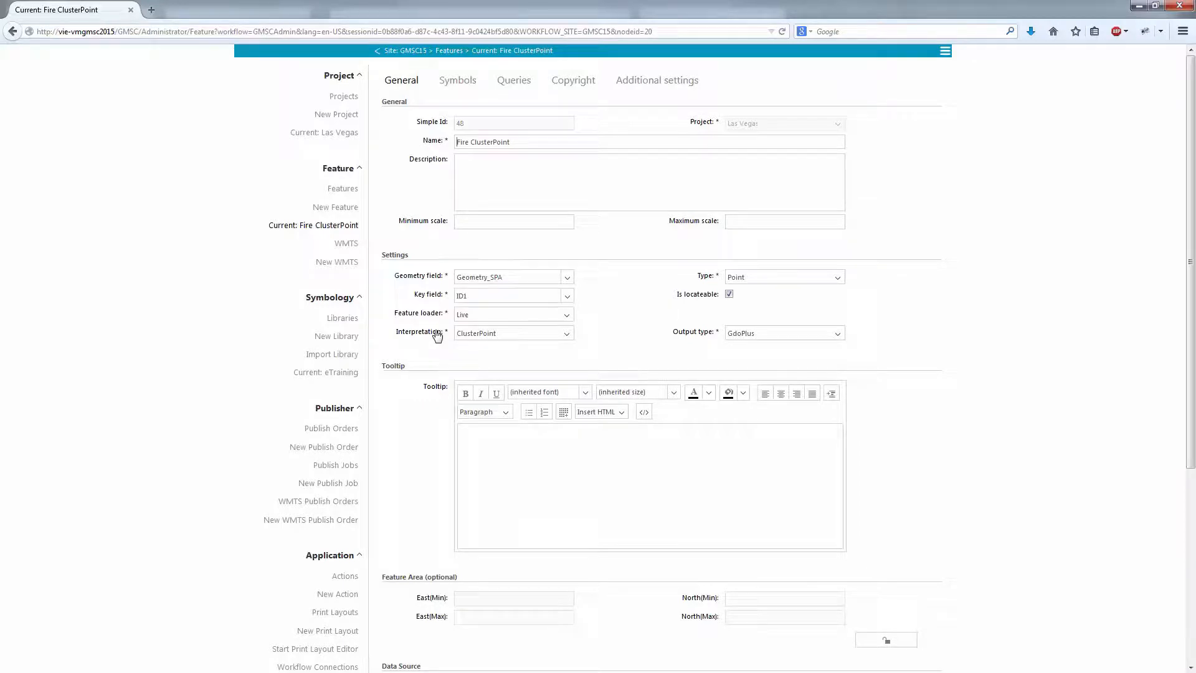
left_click(495, 339)
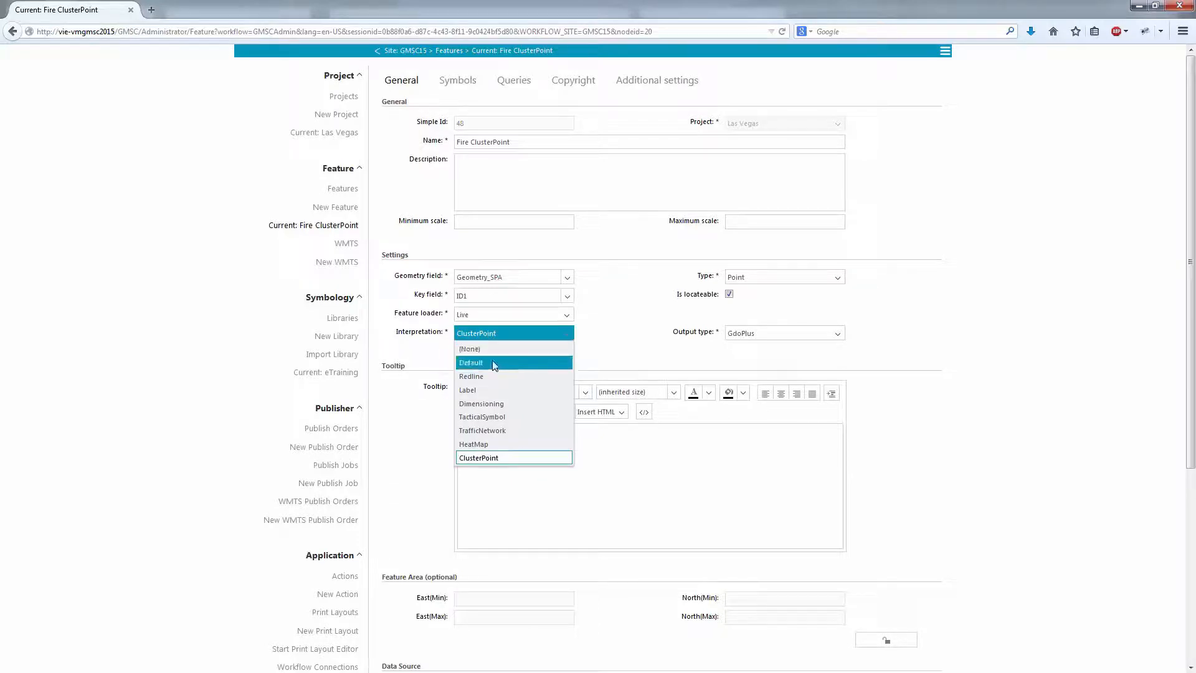
left_click(608, 357)
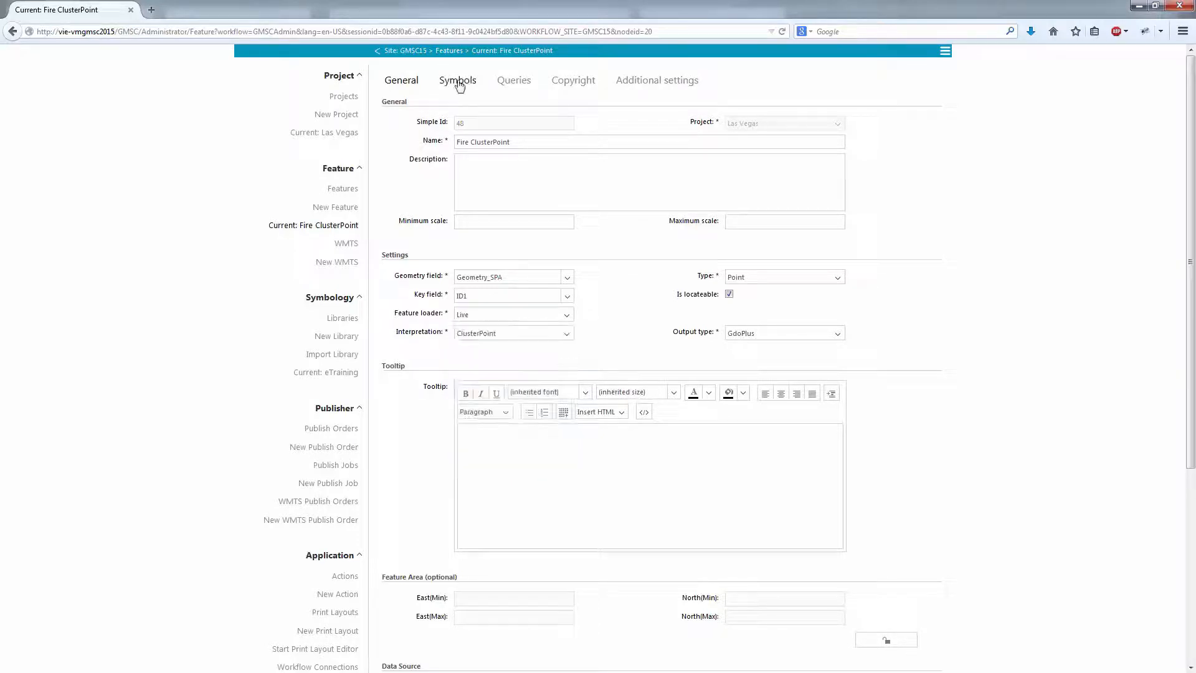
Add a cluster symbol to the feature using ClusterPoint_eTraining from the eTraining library, and save both the symbol and the feature
left_click(457, 81)
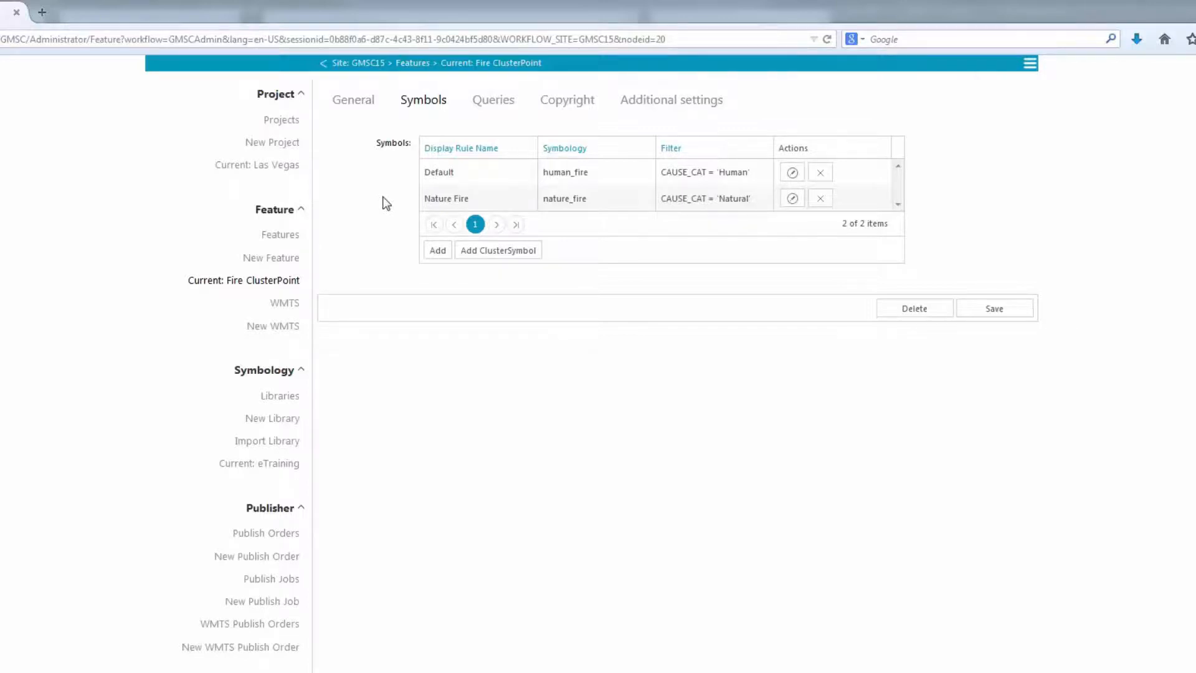
left_click(495, 251)
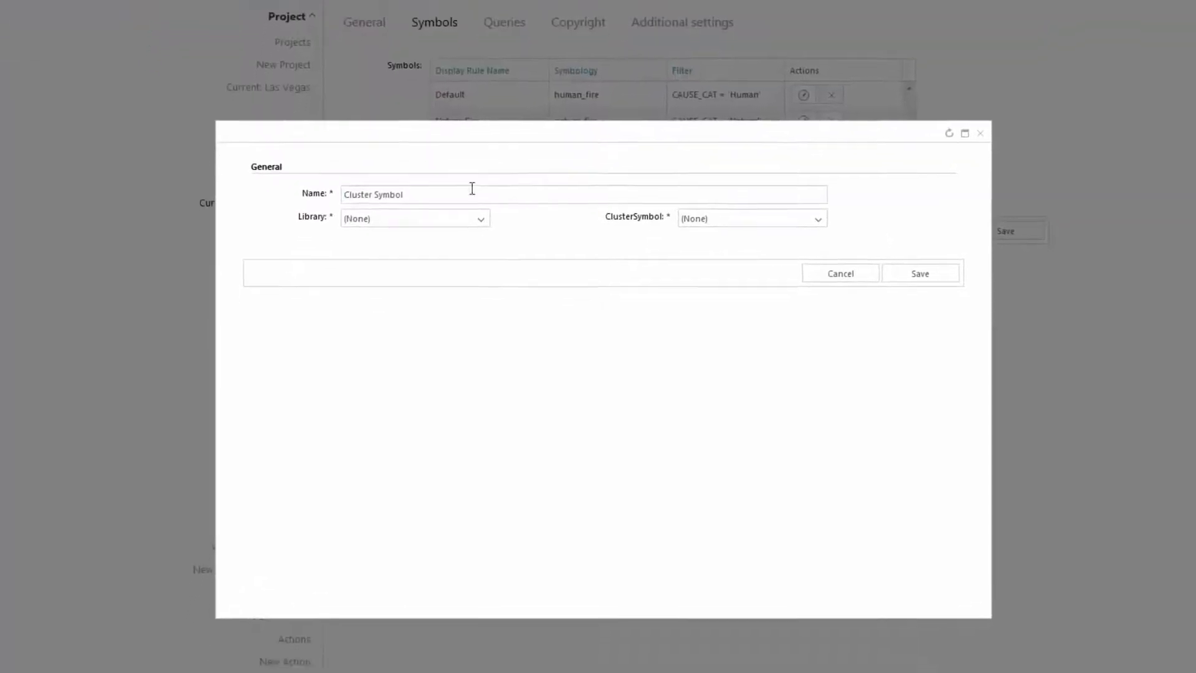
left_click(464, 189)
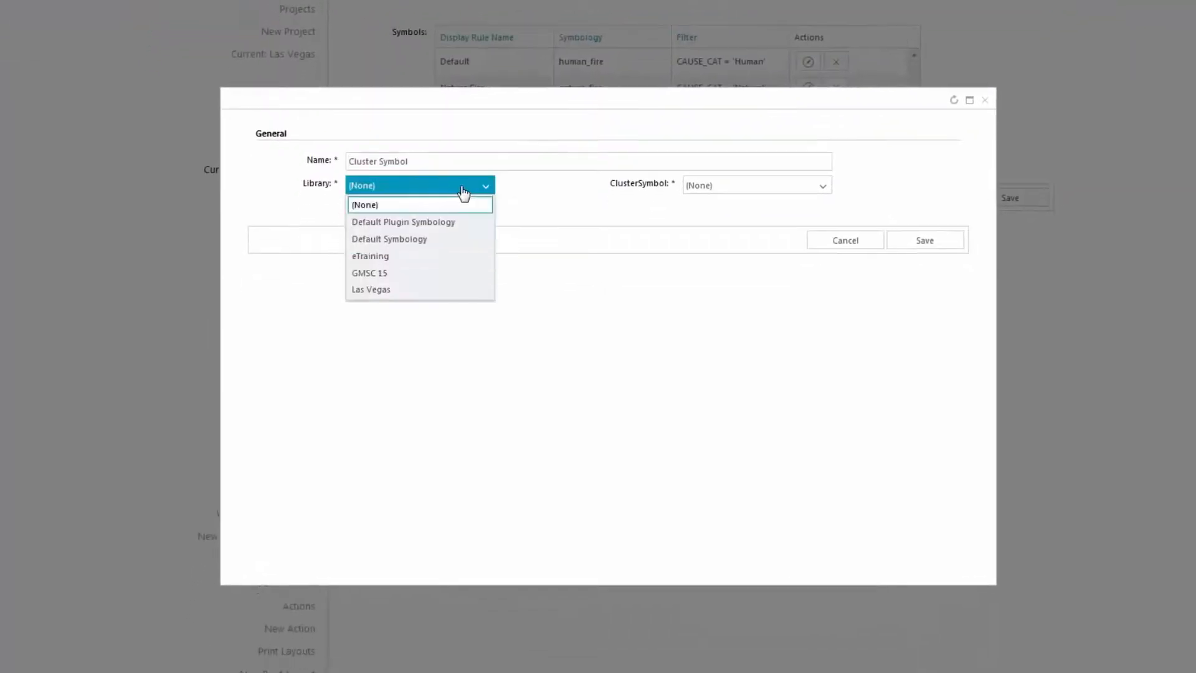
left_click(425, 257)
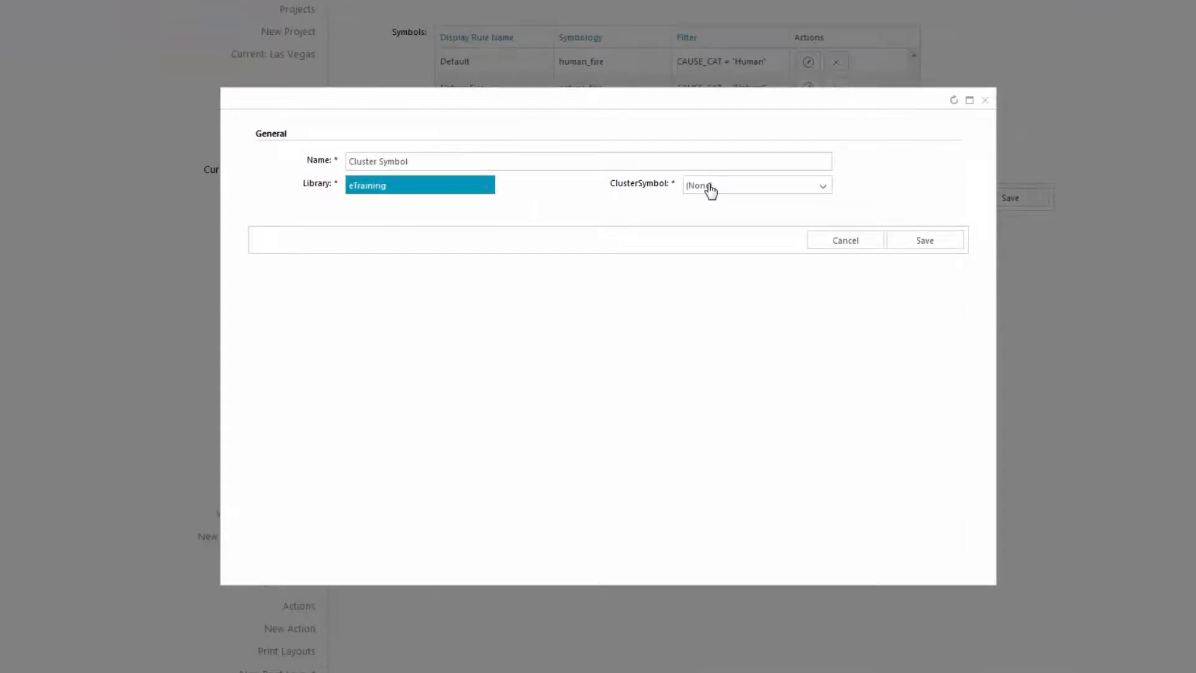
left_click(711, 188)
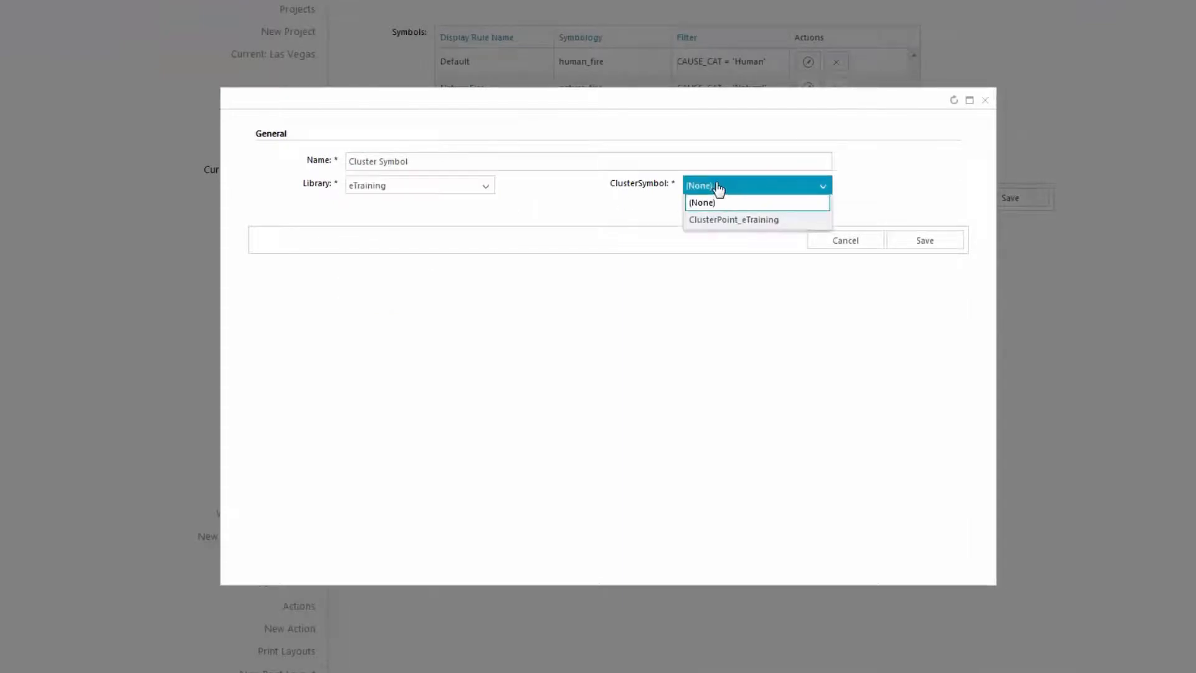
left_click(723, 223)
left_click(920, 245)
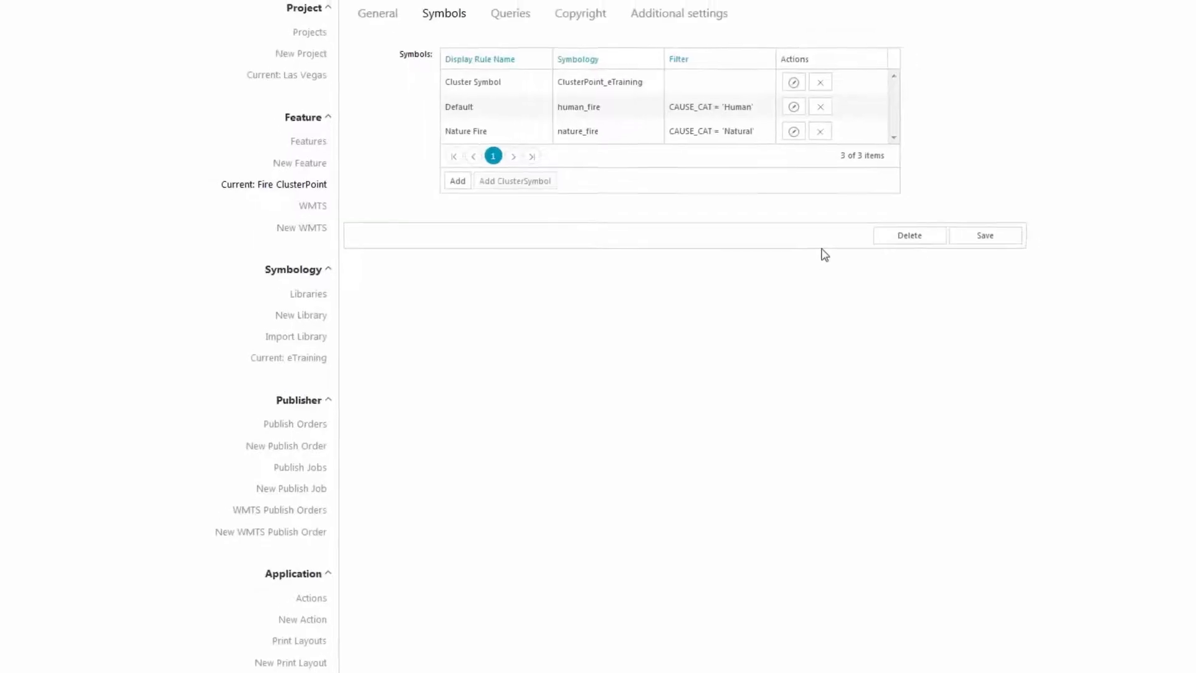
left_click(901, 270)
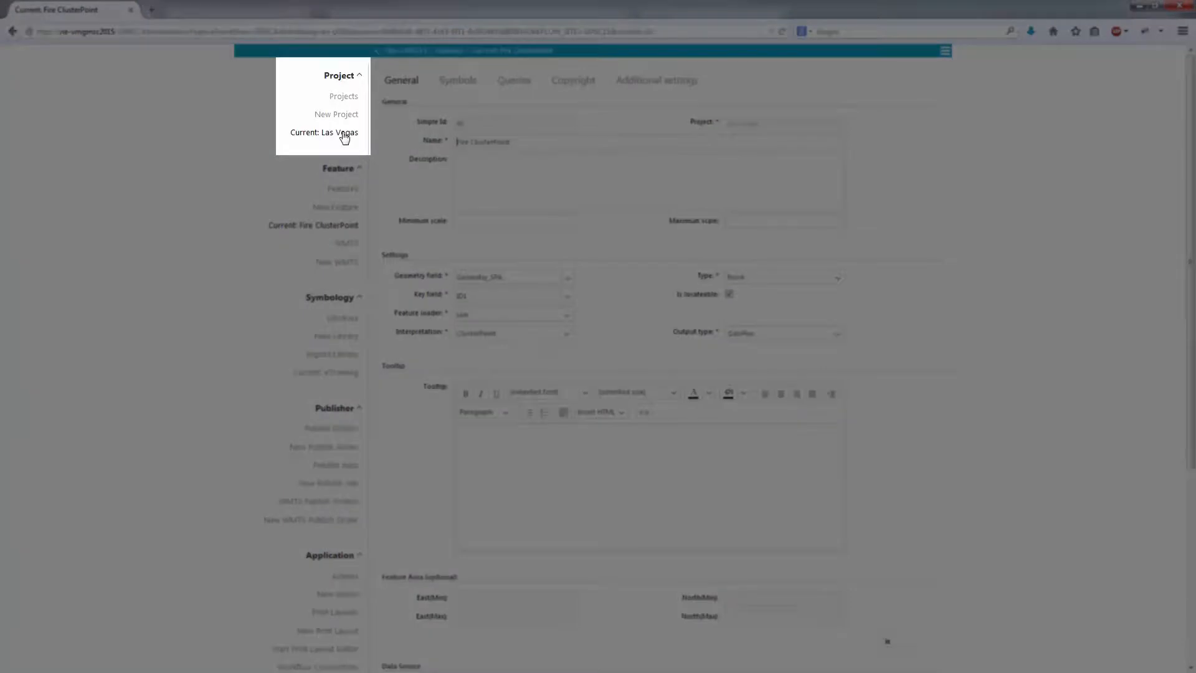
Open the current Las Vegas project's legend and examine the Fire ClusterPoint entry in the ClusterPoint group
left_click(345, 137)
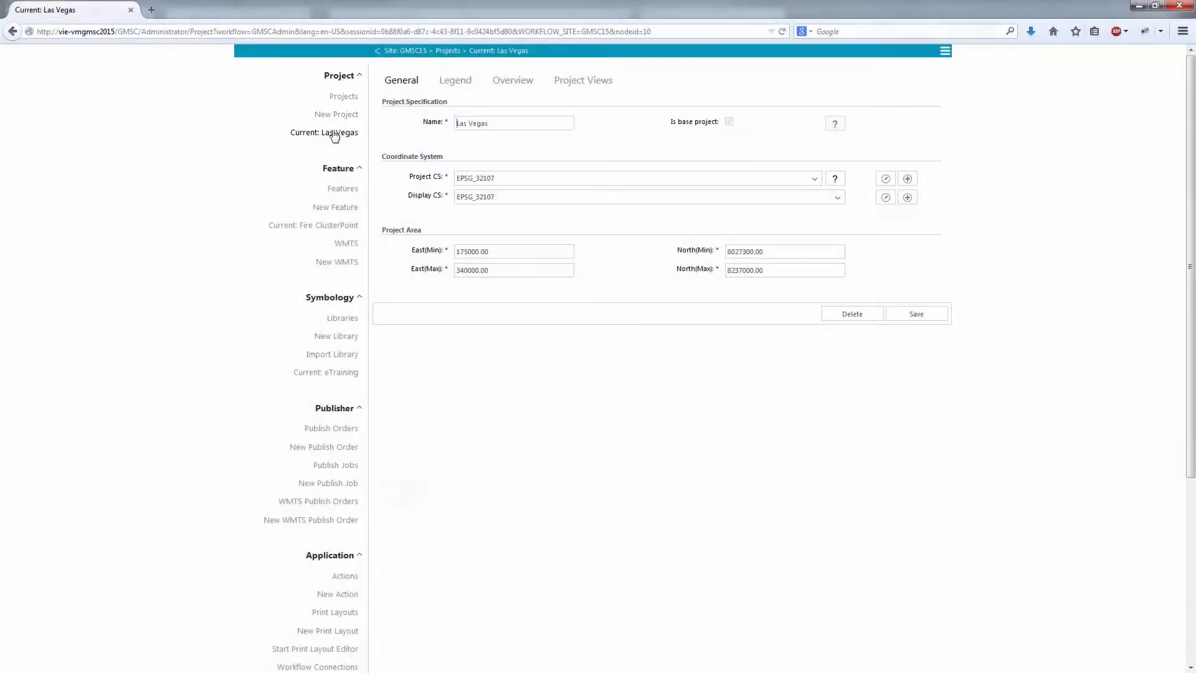
left_click(450, 85)
left_click(675, 220)
left_click(702, 235)
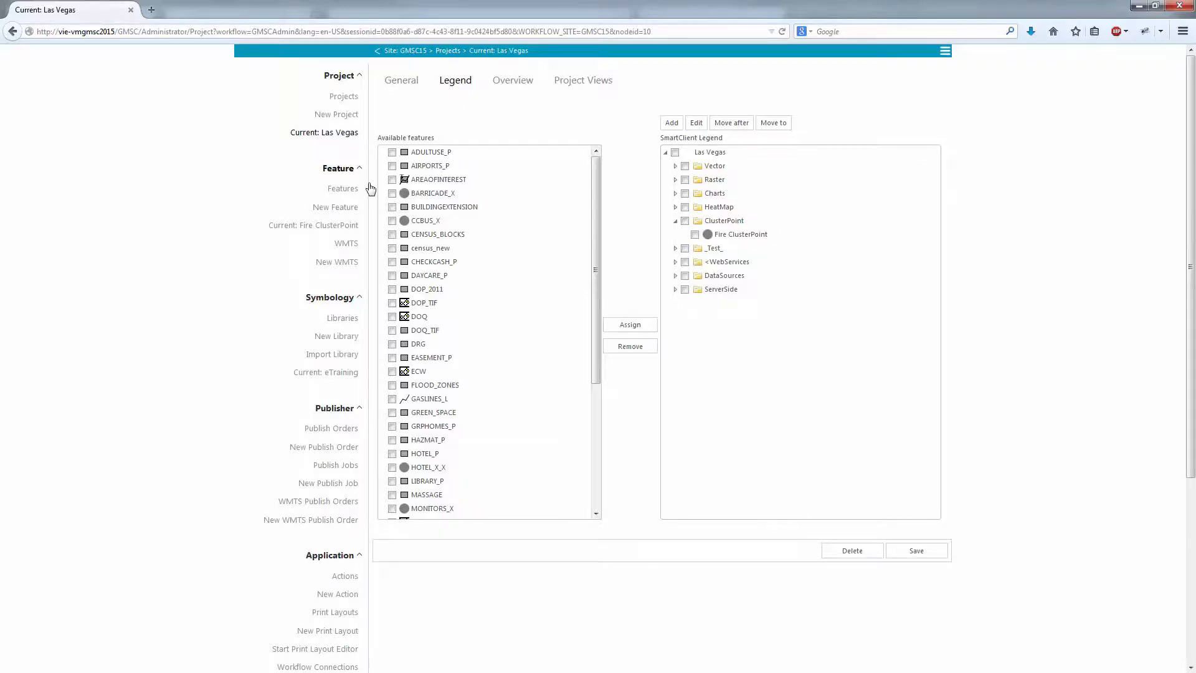
Open the Las Vegas security role, list its feature rights for the Las Vegas project, and check the right assigned to Fire ClusterPoint
scroll(352, 386, "down", 5)
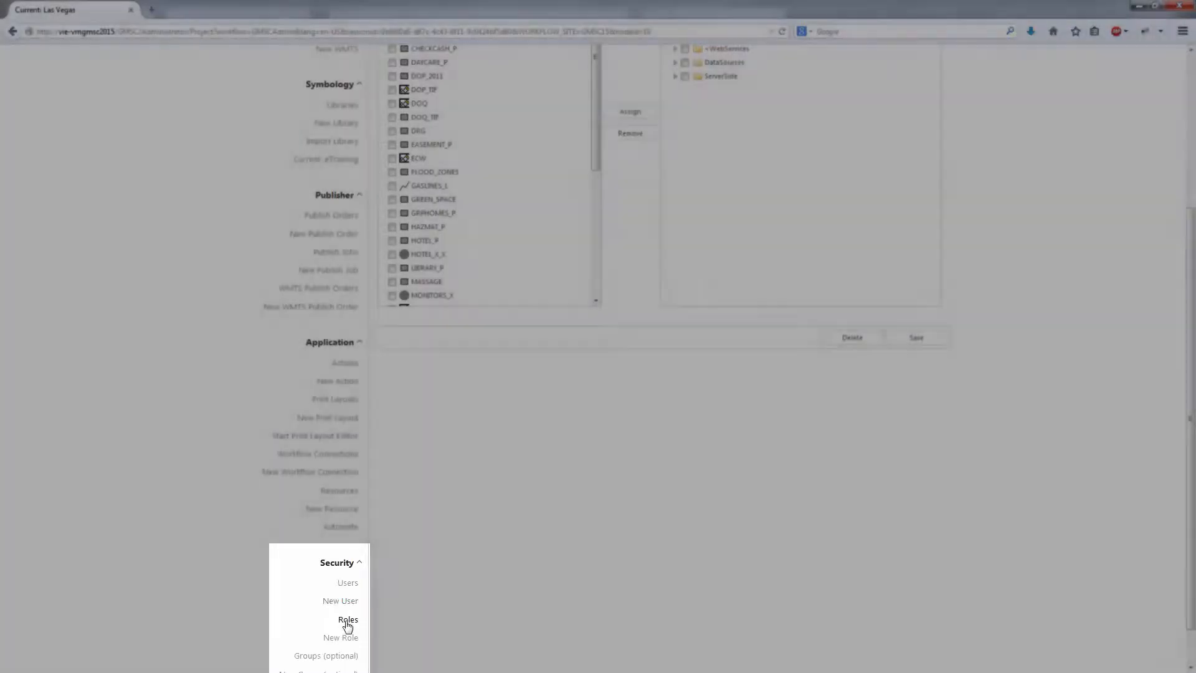
left_click(348, 621)
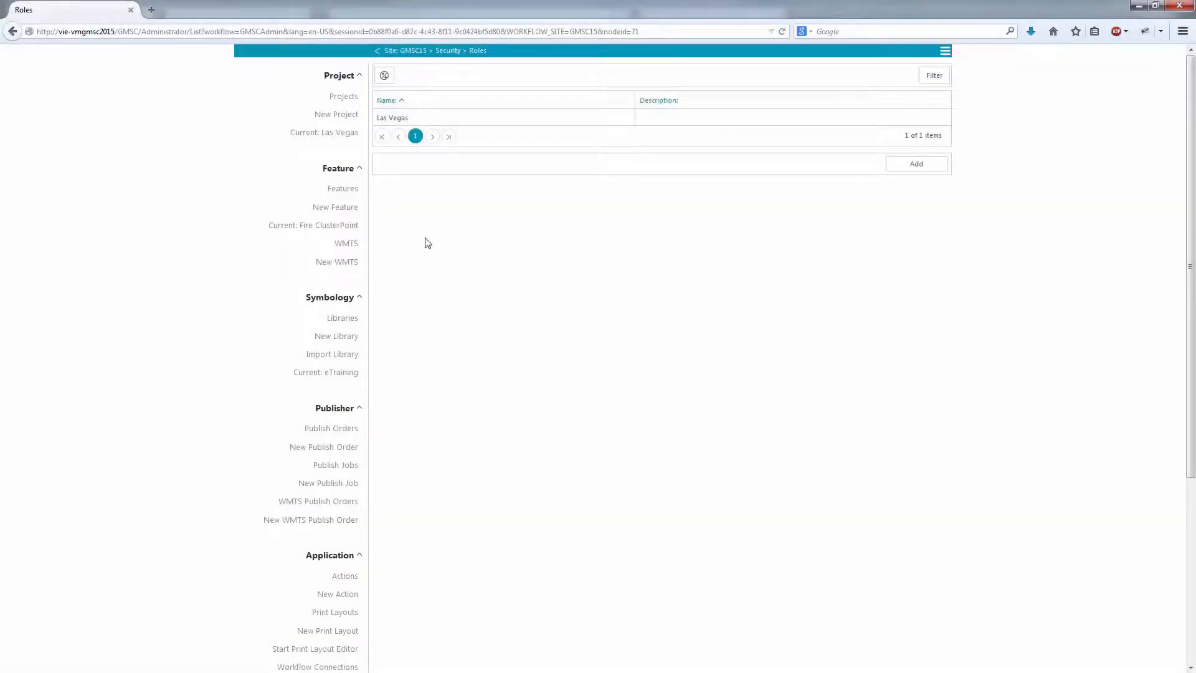
left_click(414, 121)
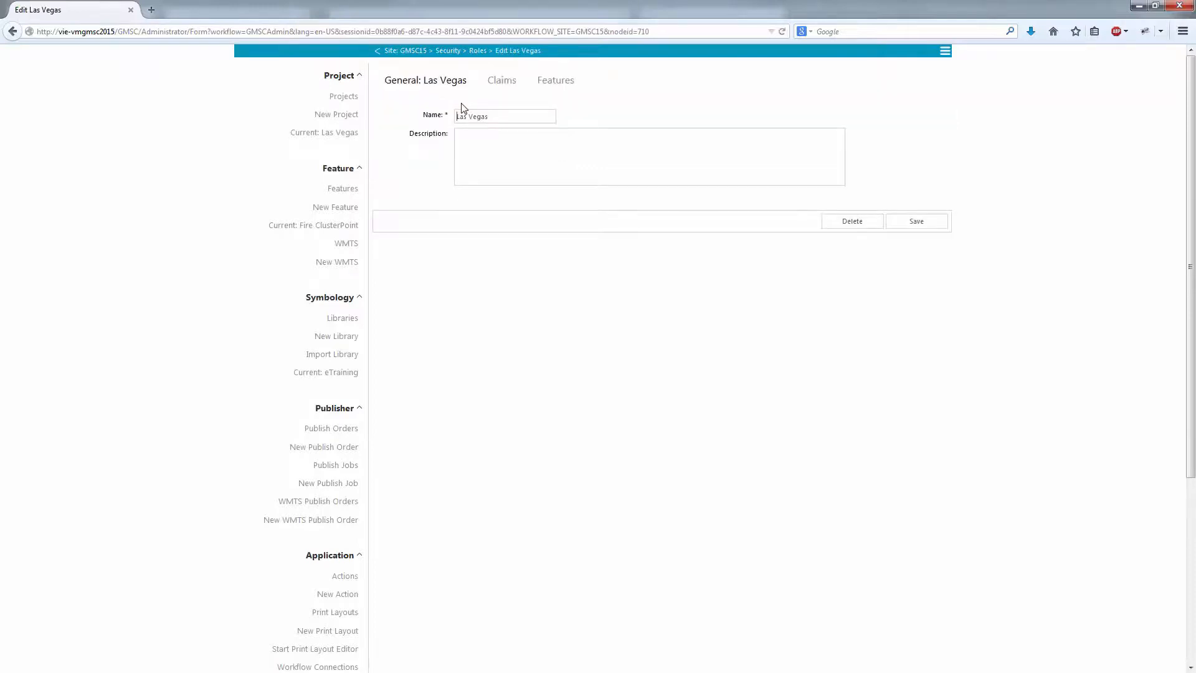
left_click(550, 81)
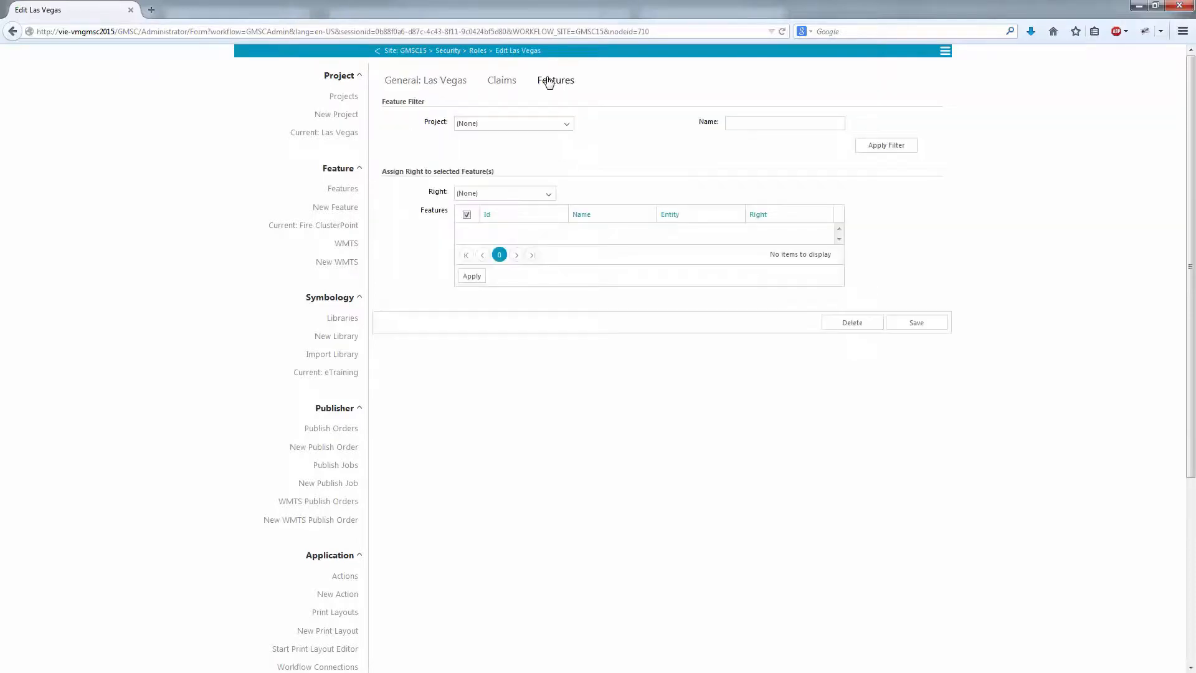
left_click(542, 123)
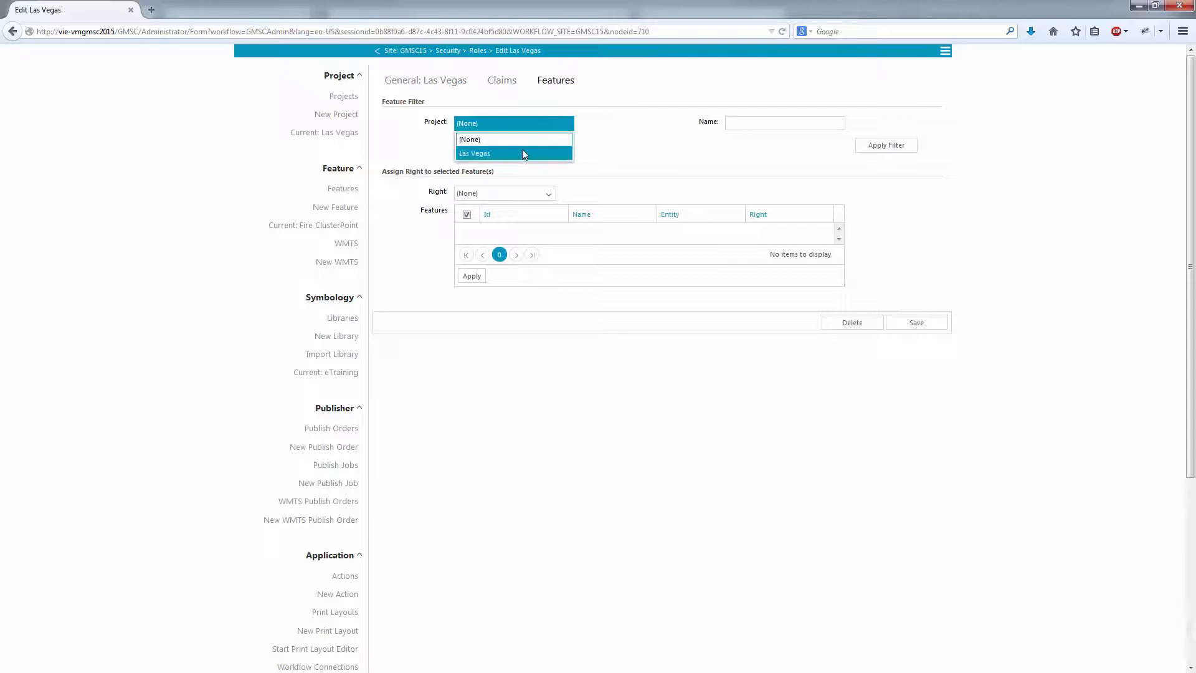
left_click(523, 153)
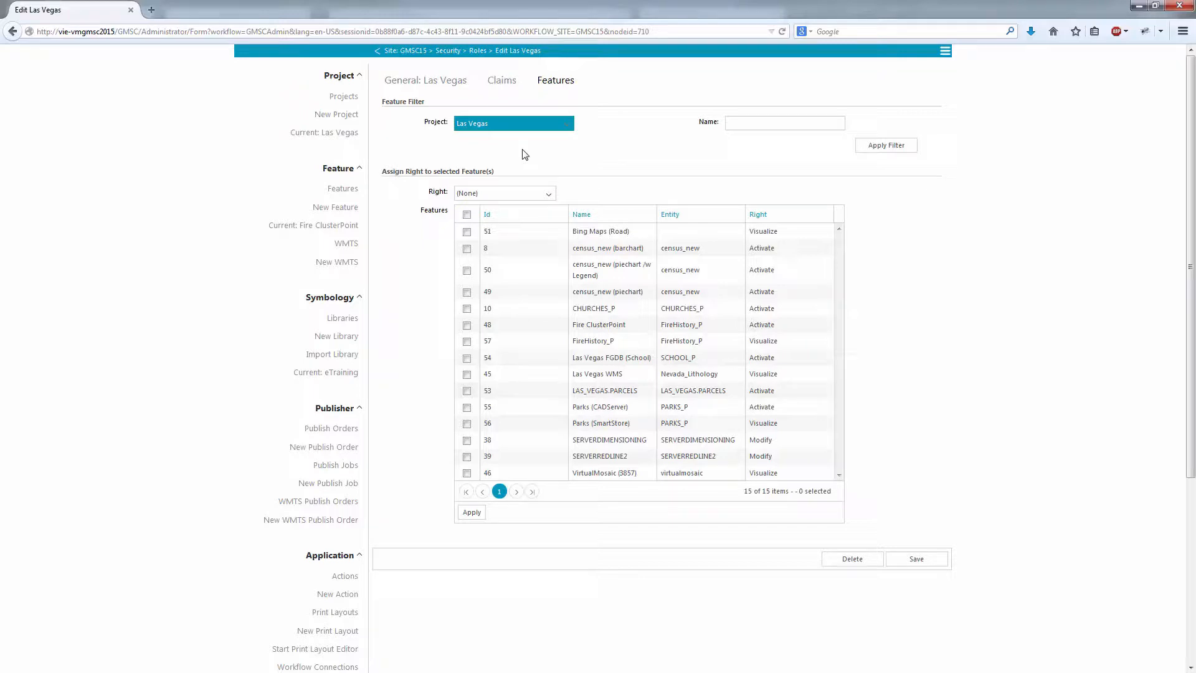
left_click(548, 193)
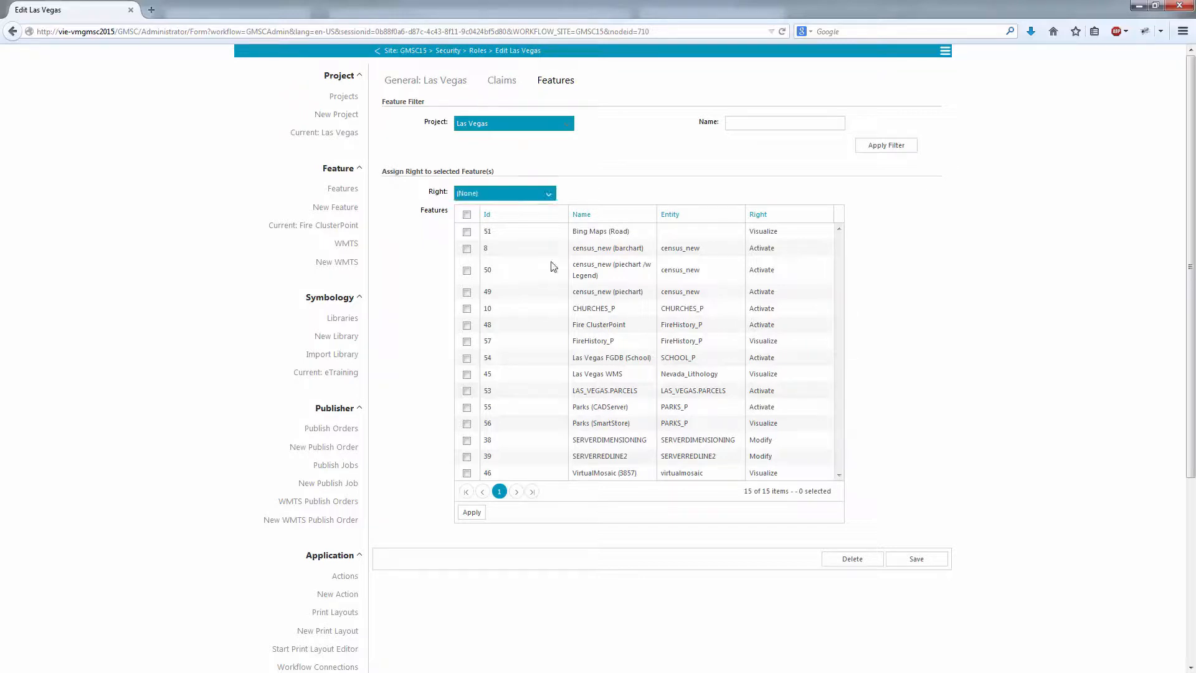
left_click(467, 326)
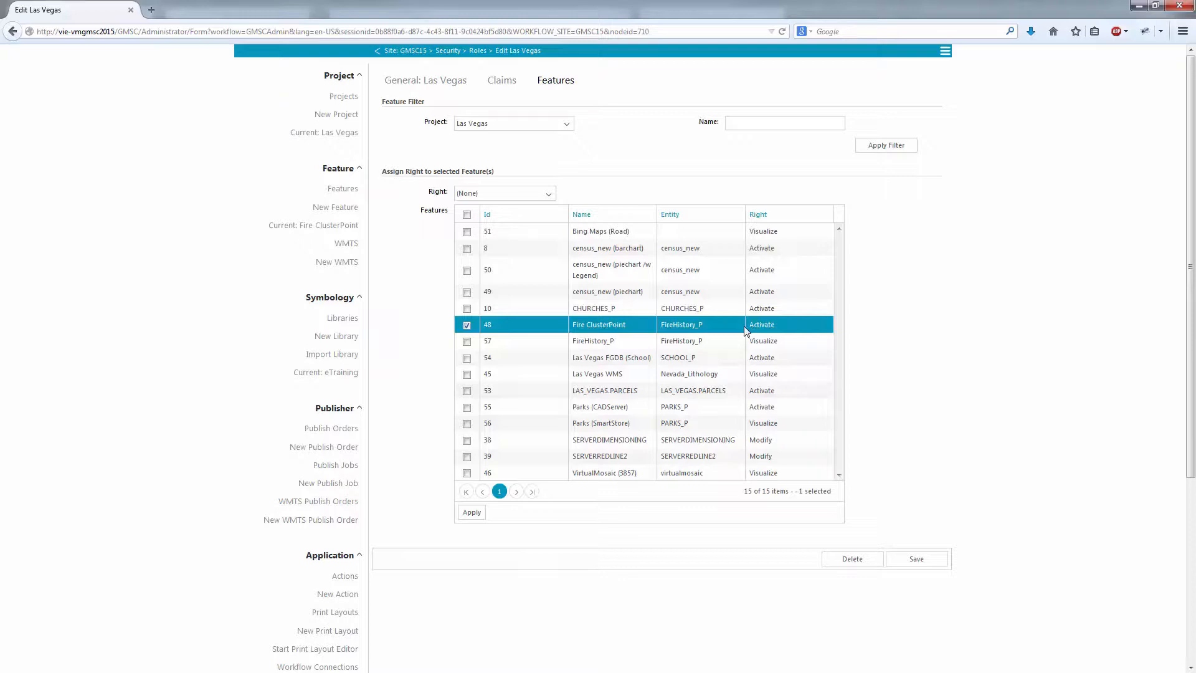
left_click(329, 228)
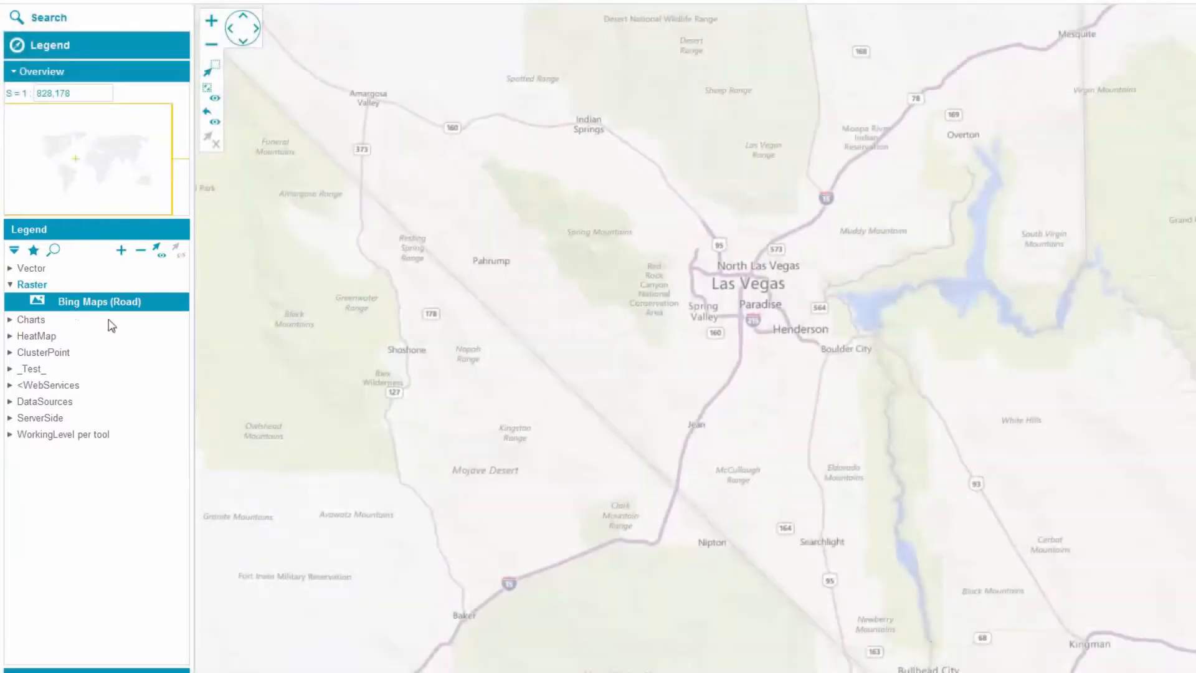
In GeoMedia Smart Client, display the Fire ClusterPoint feature from the ClusterPoint legend group and set it active
left_click(10, 352)
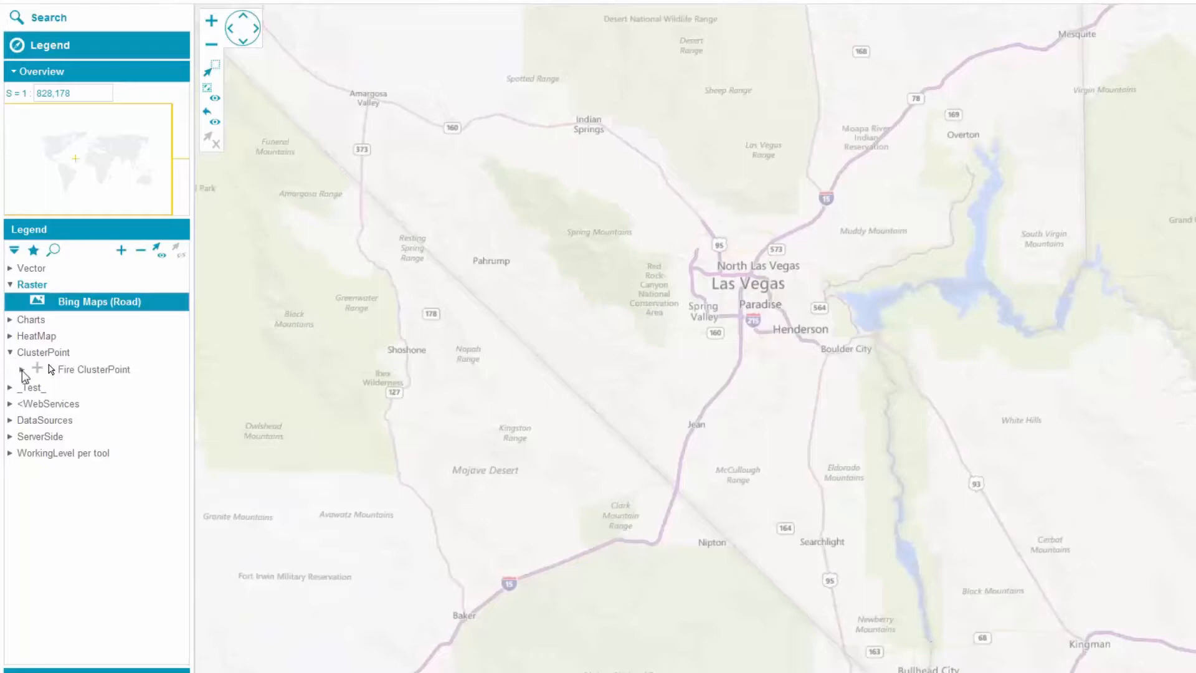
left_click(22, 370)
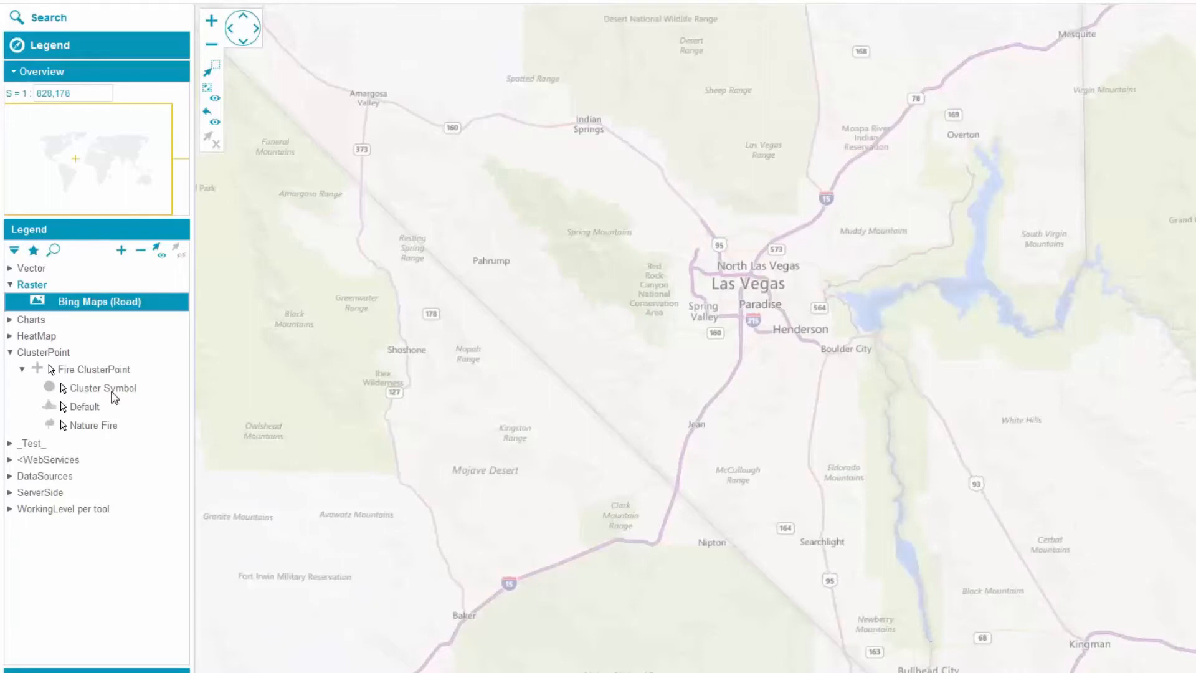
left_click(81, 370)
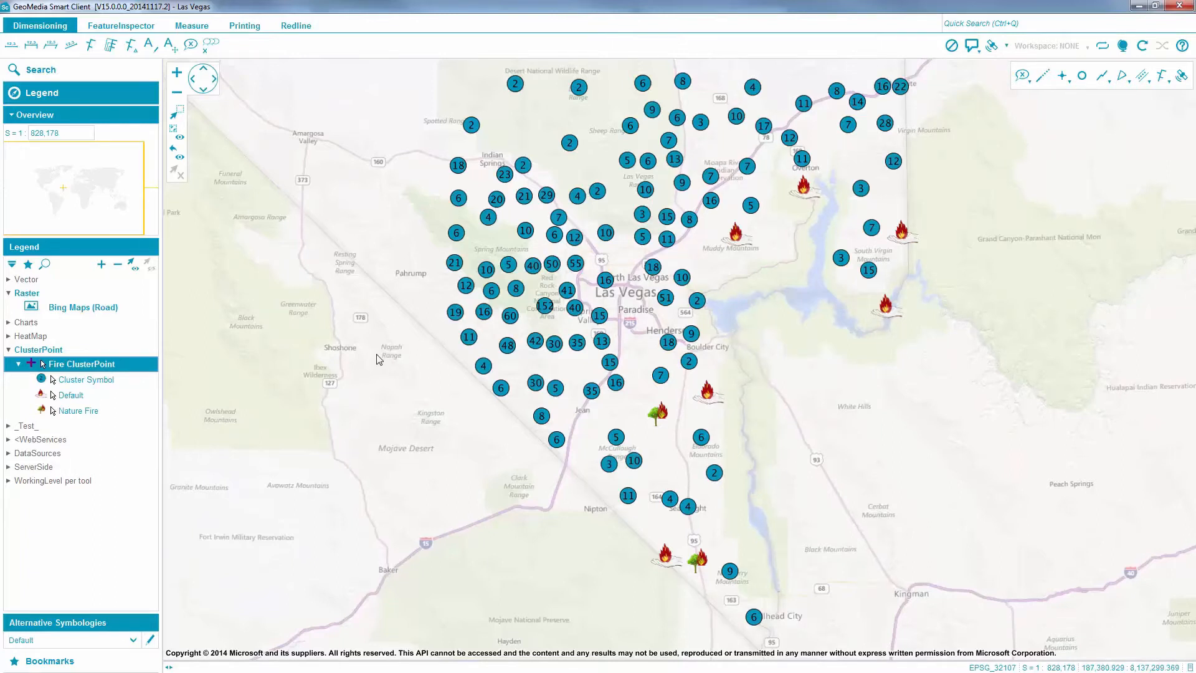
right_click(83, 364)
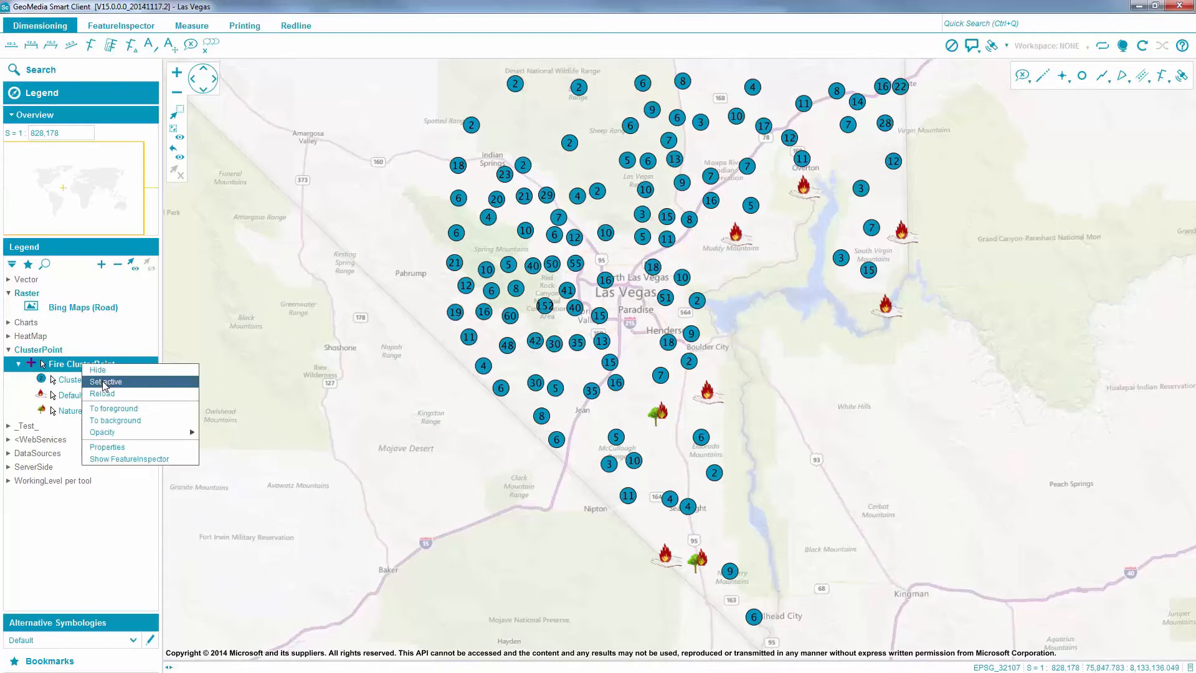
left_click(103, 383)
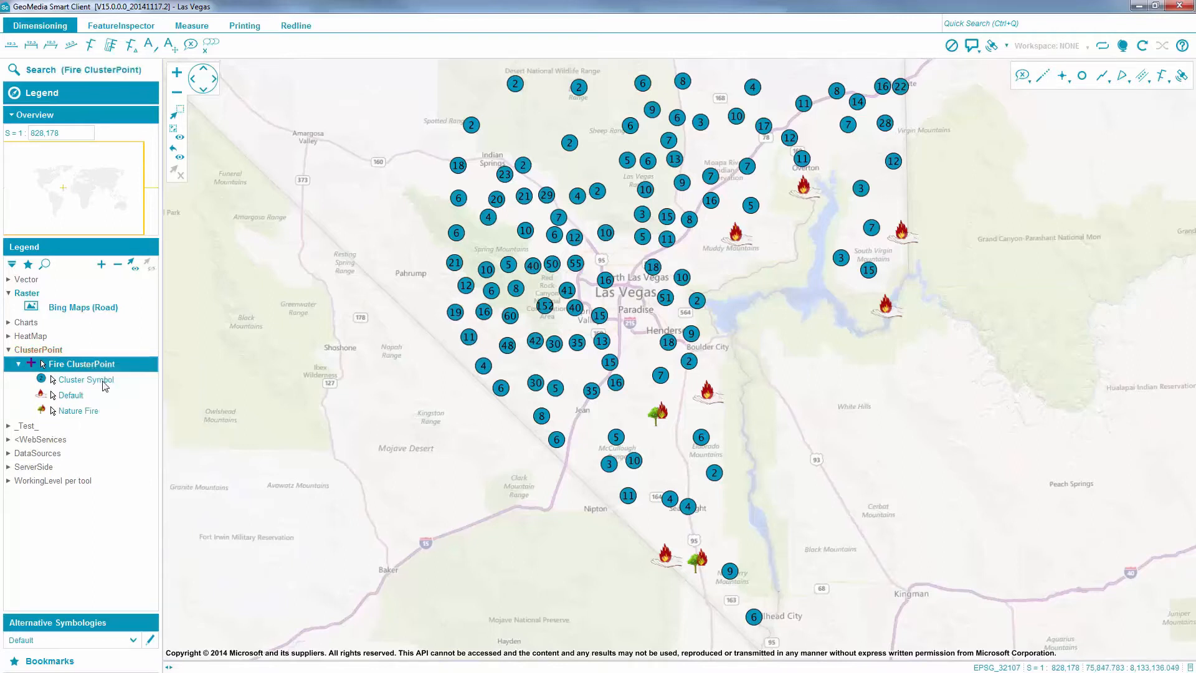
Explode five clusters across the map to view their individual fire points, and clear the clusterpoint selection
left_click(502, 391)
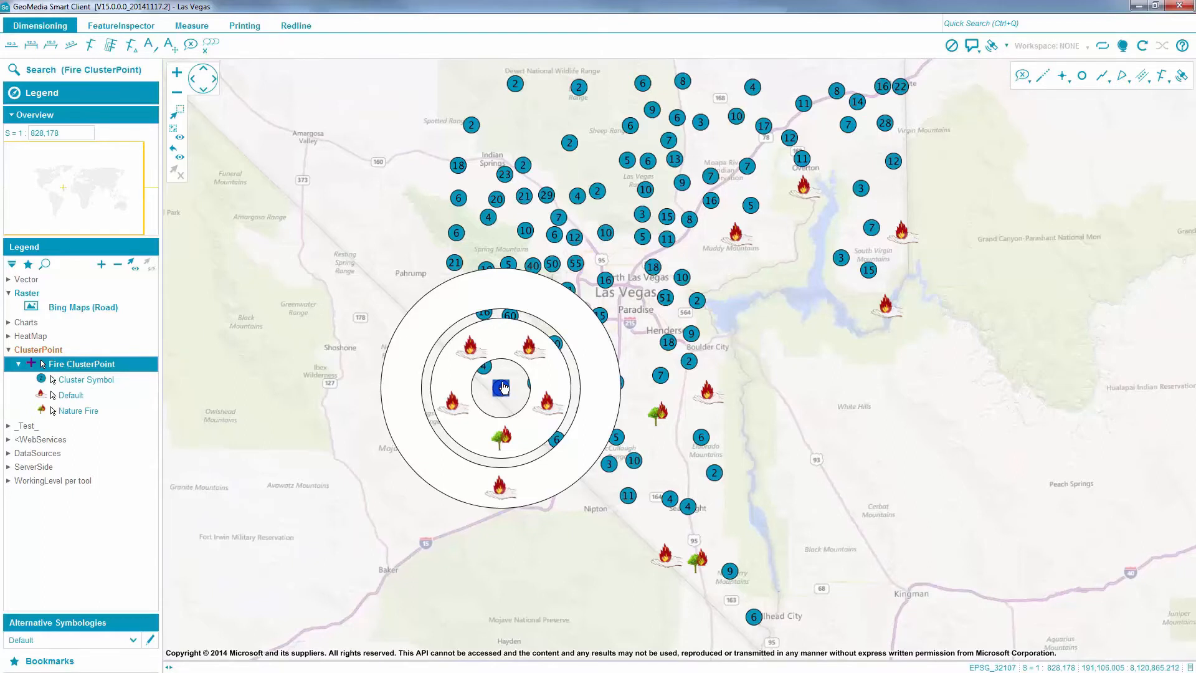
left_click(561, 221)
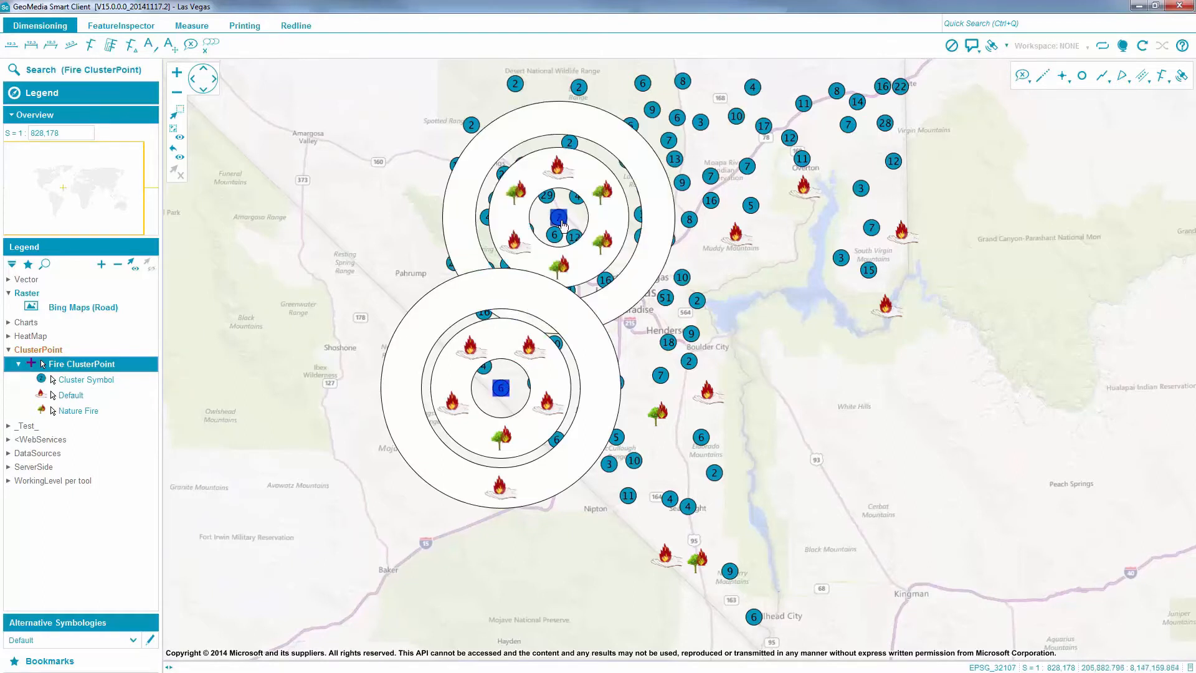
left_click(861, 188)
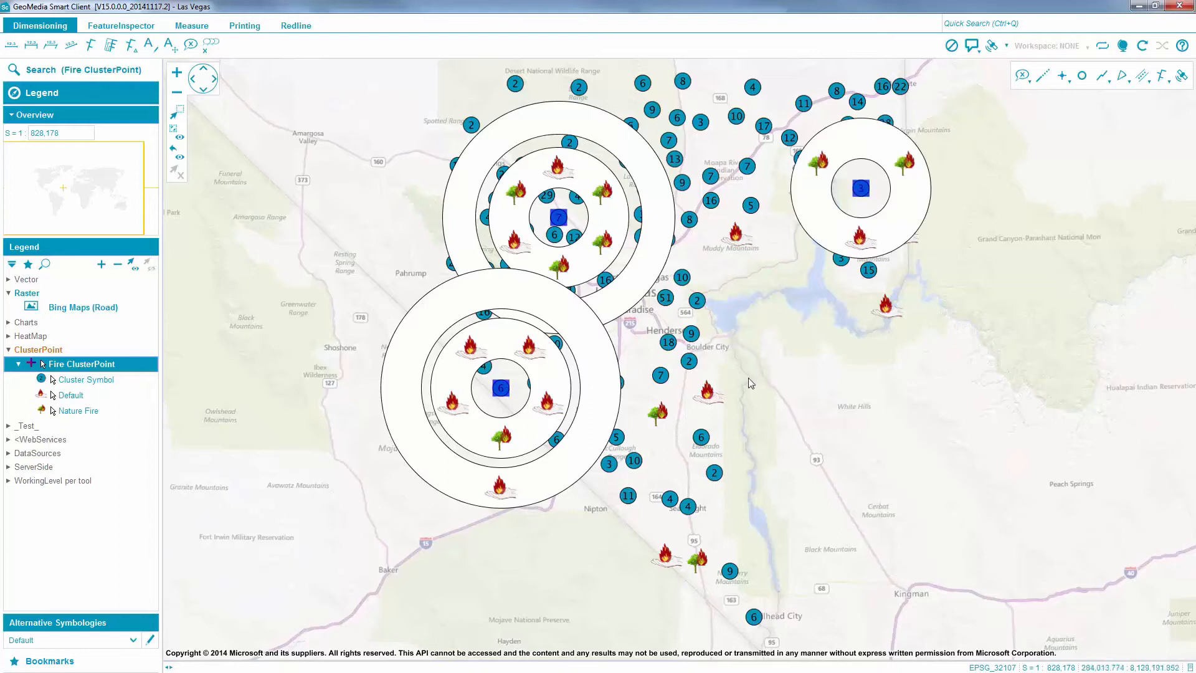
left_click(704, 440)
left_click(729, 570)
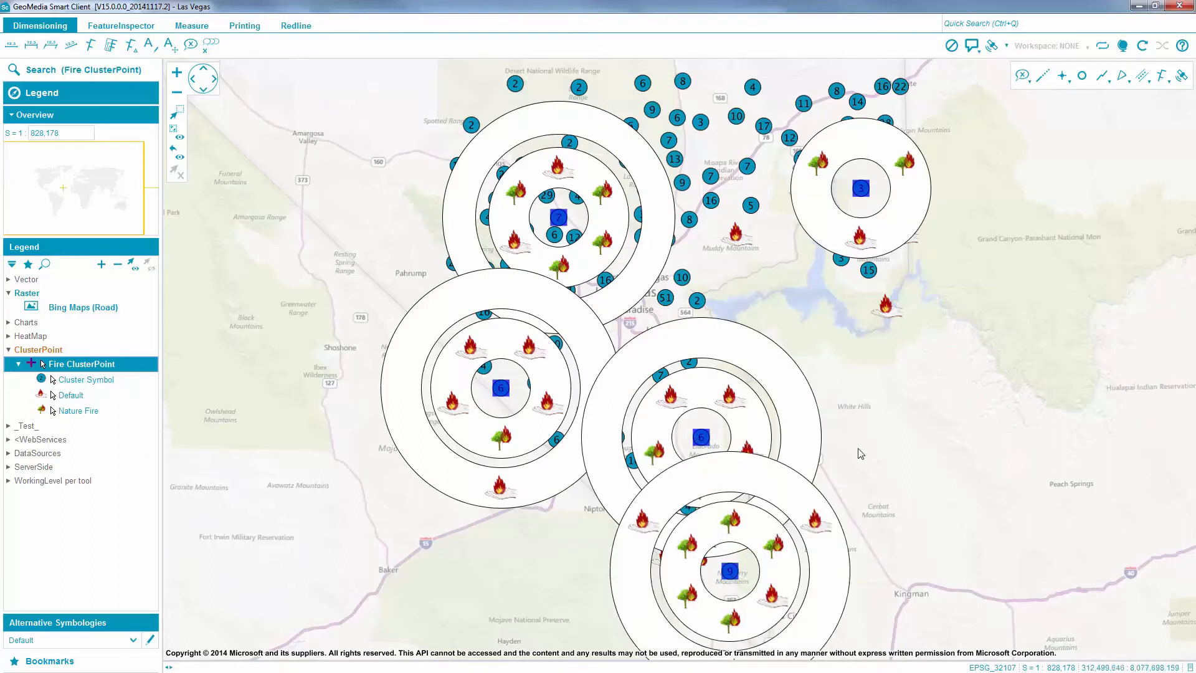
right_click(843, 364)
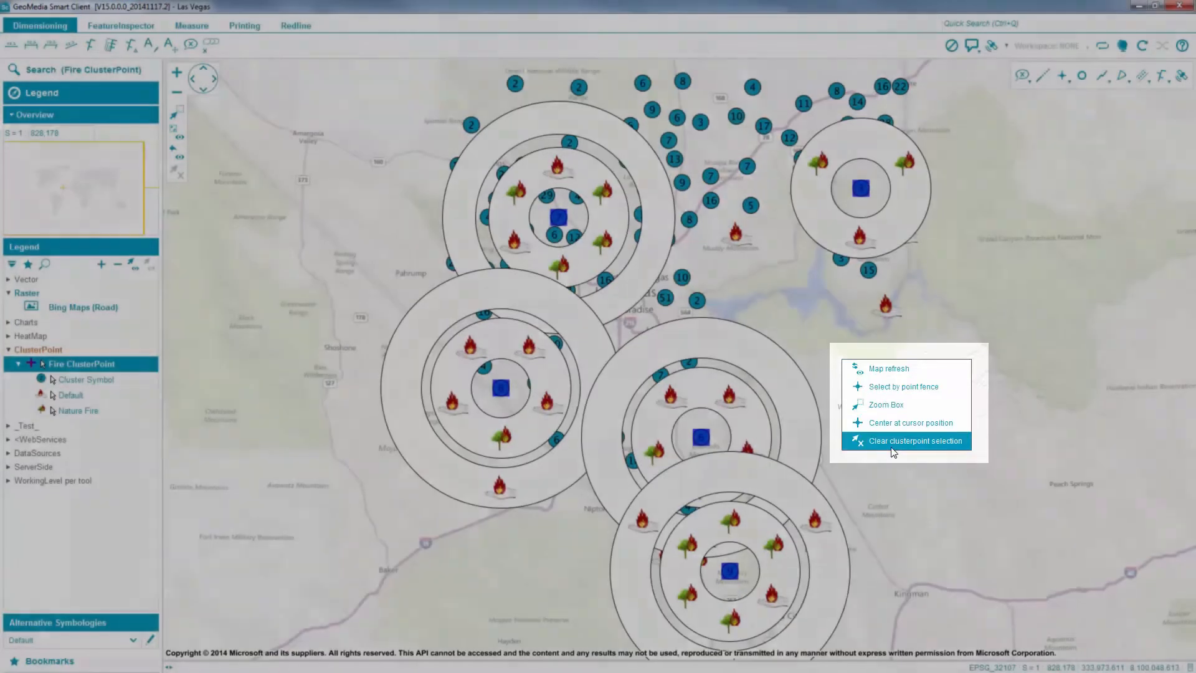
left_click(892, 446)
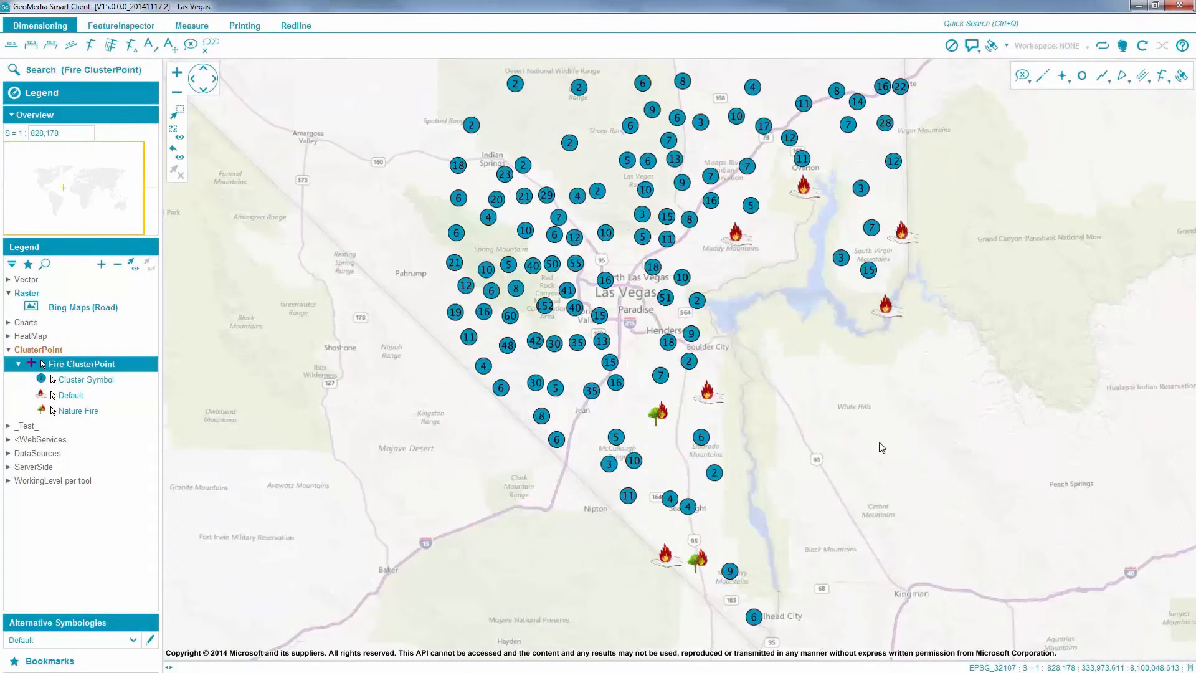